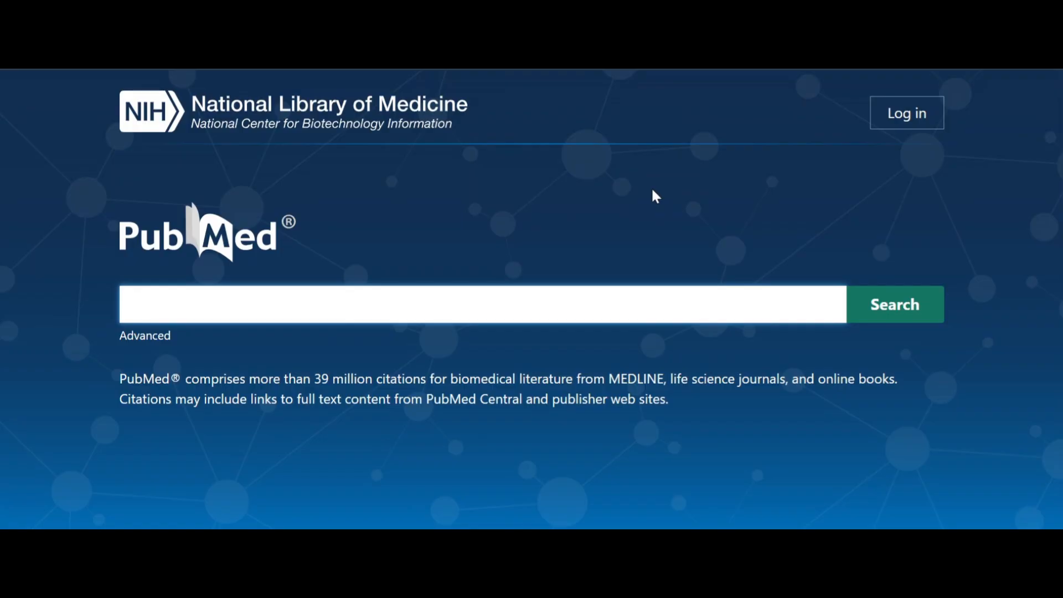
Open the MeSH Database from the Explore resources on the PubMed home page
scroll(579, 200, down, 2)
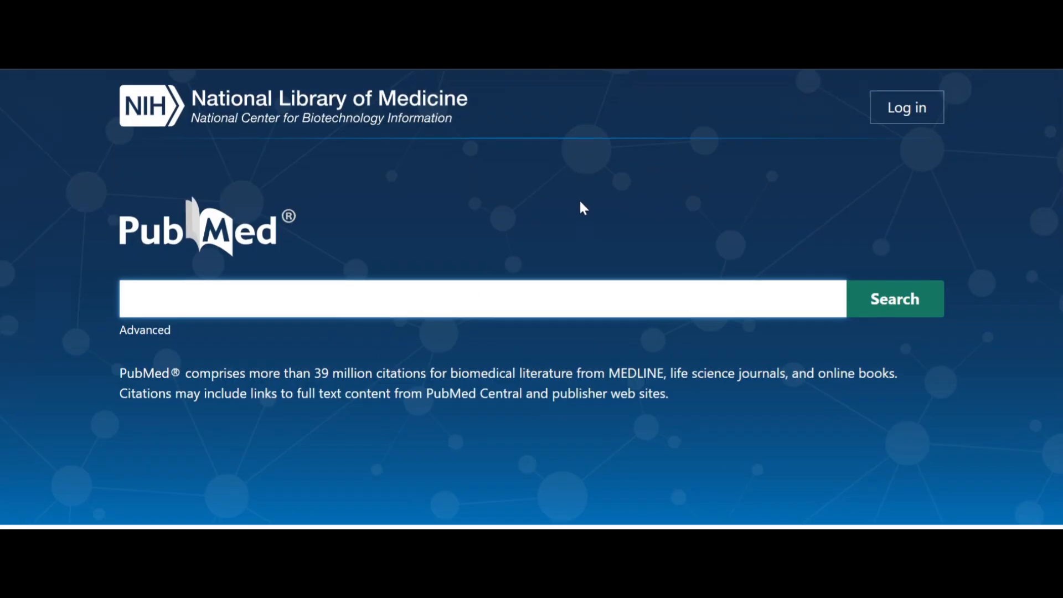
scroll(568, 375, down, 2)
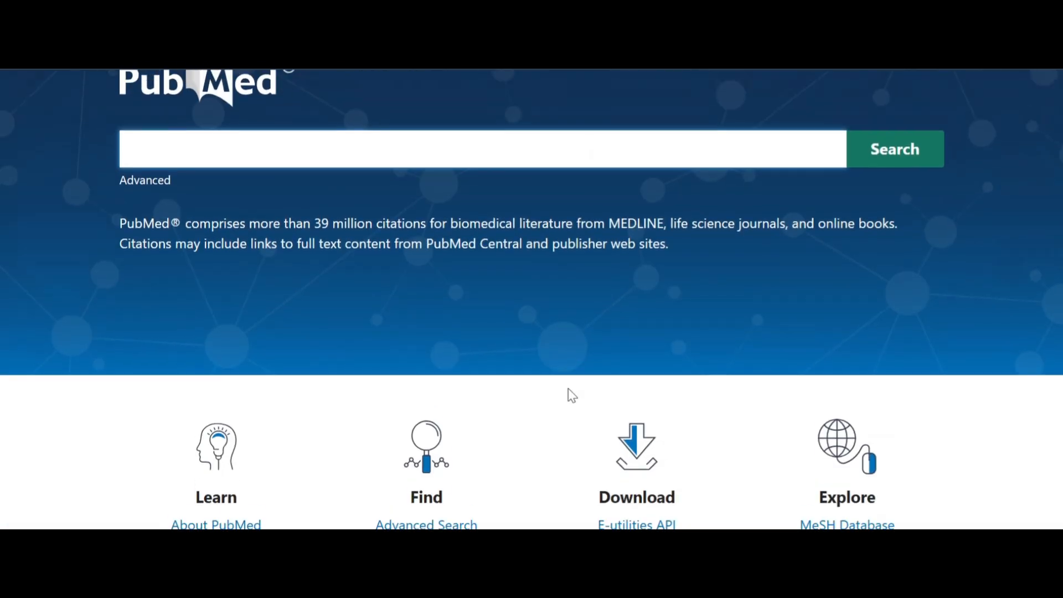
scroll(569, 390, up, 3)
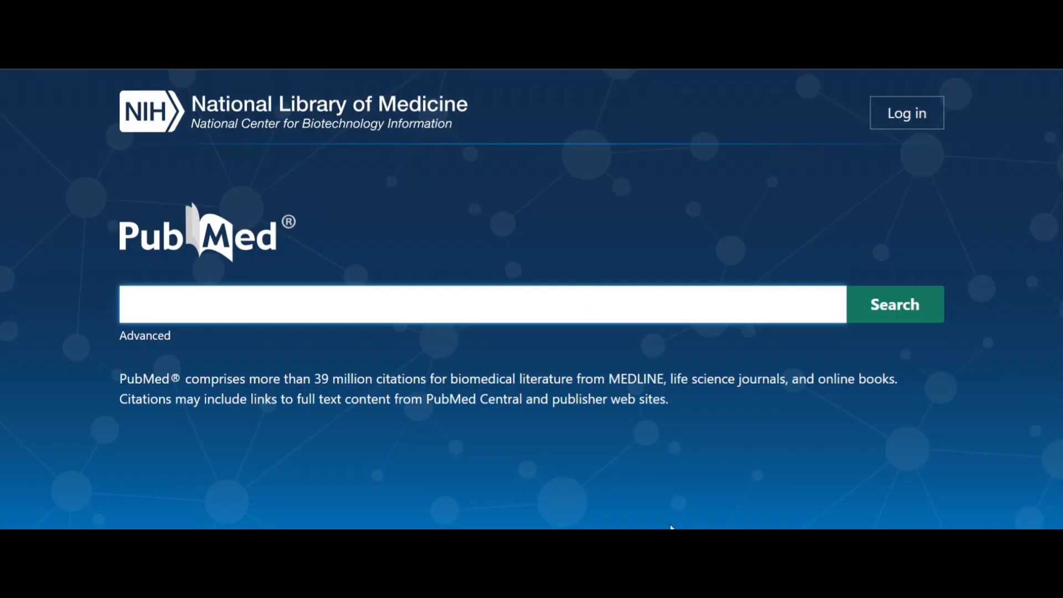
scroll(565, 306, down, 4)
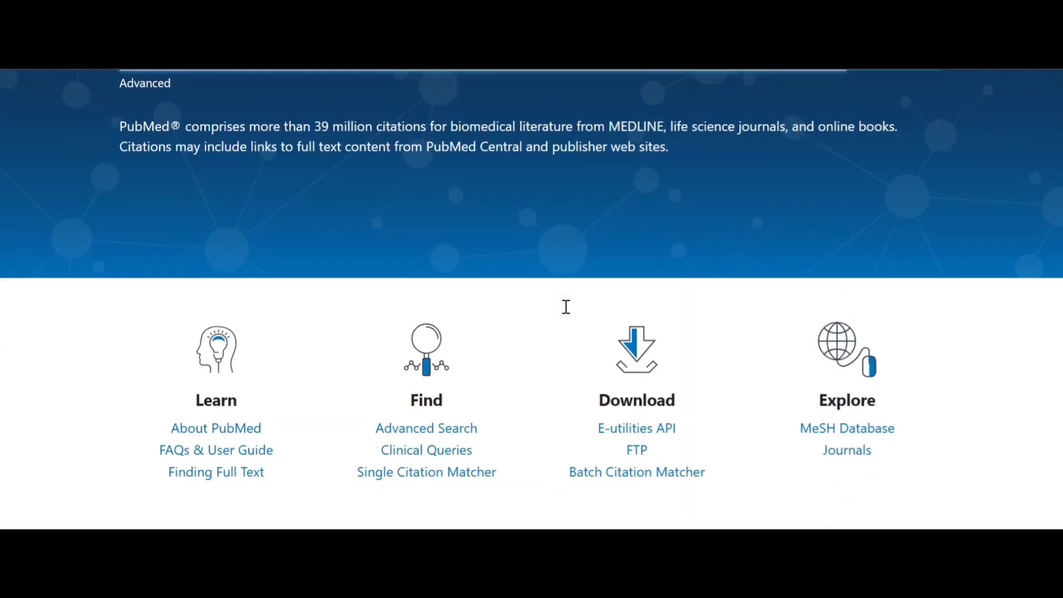
click(819, 432)
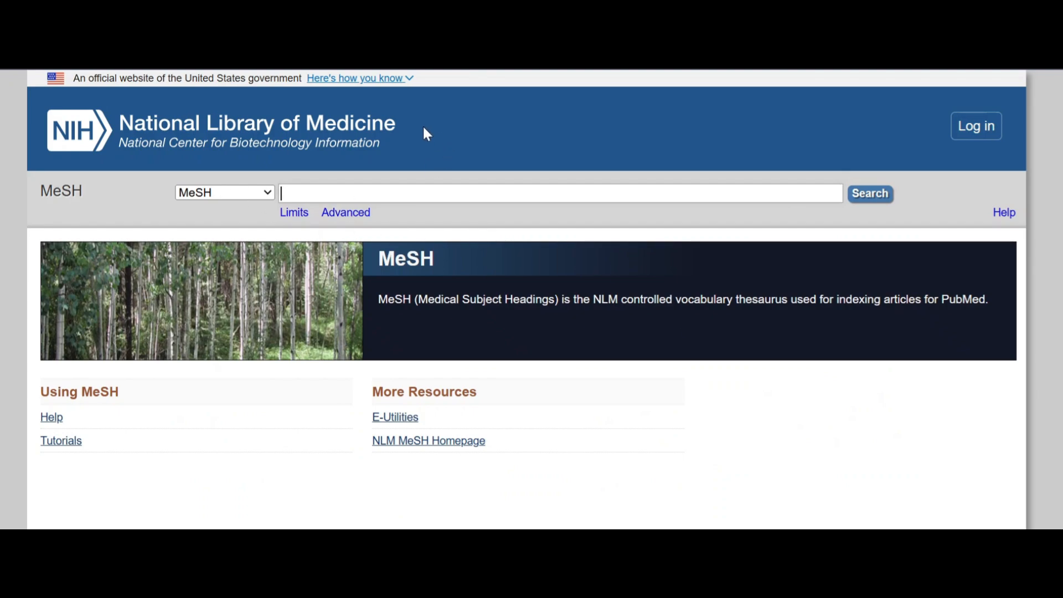
Search the MeSH database for omega-3
click(347, 192)
text(omega-)
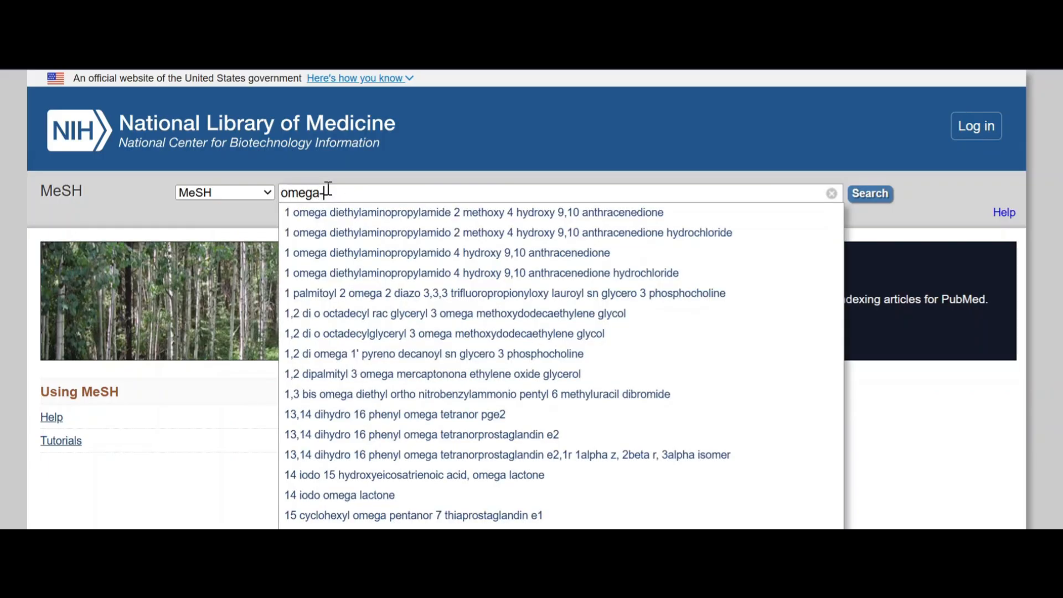
text(3)
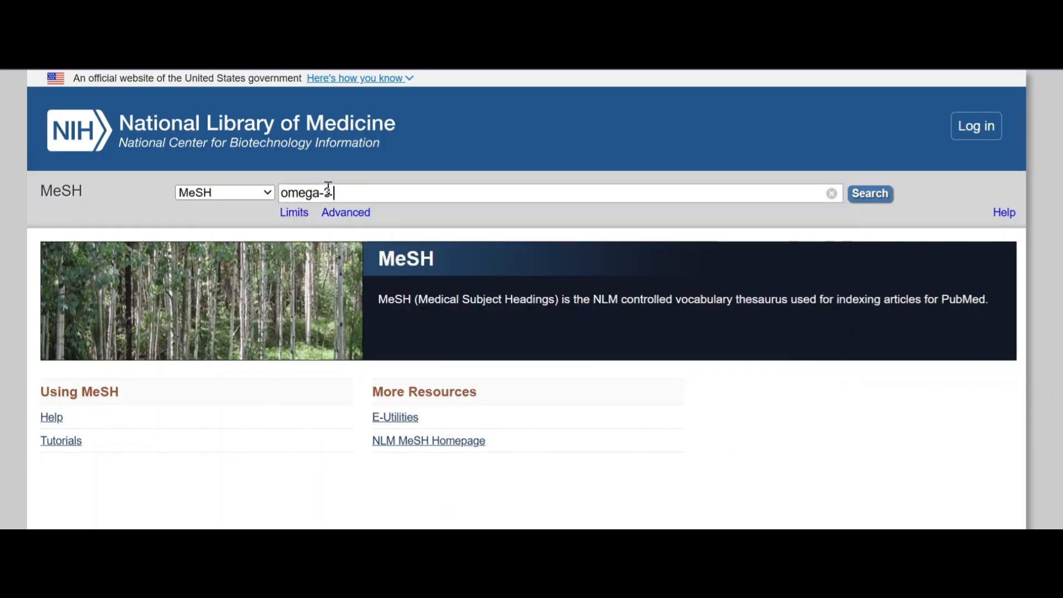
click(869, 197)
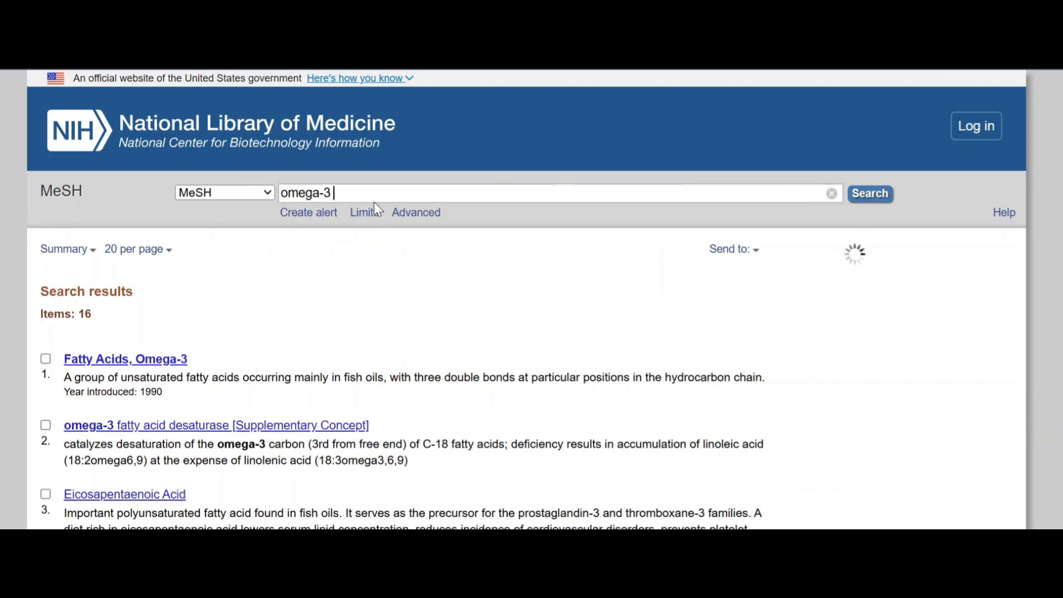
Select the Fatty Acids, Omega-3 heading in the MeSH results and search PubMed with "Fatty Acids, Omega-3"[Mesh]
scroll(237, 337, down, 3)
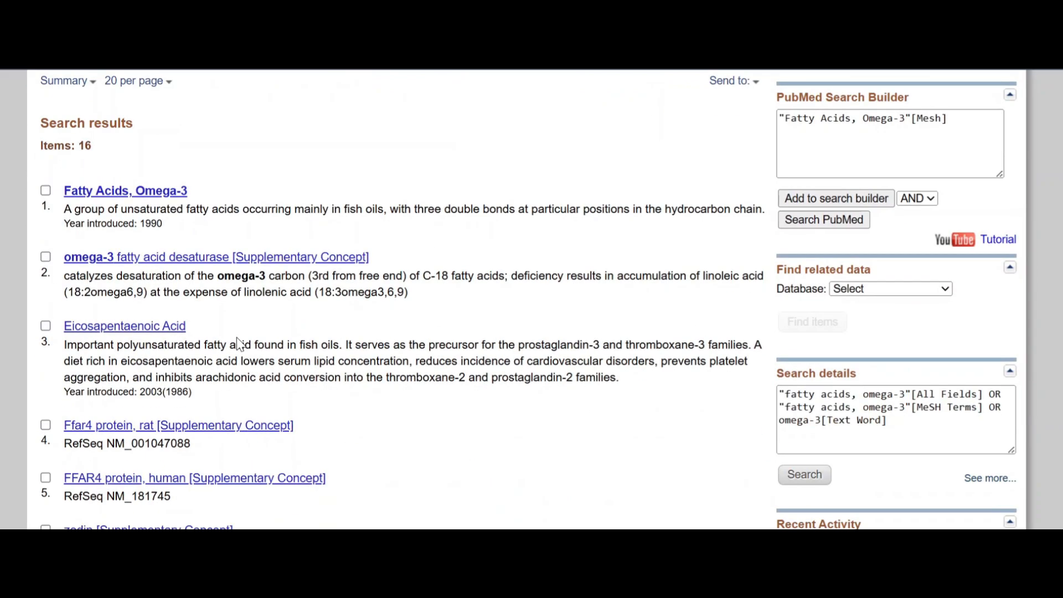
scroll(237, 338, up, 3)
scroll(237, 338, down, 7)
scroll(237, 339, down, 6)
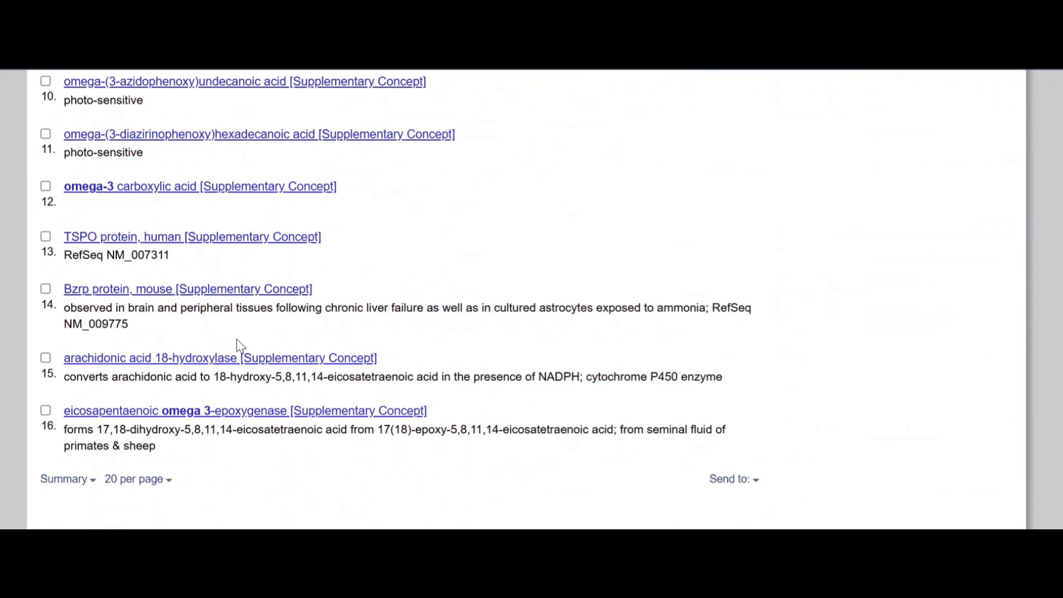
scroll(237, 339, up, 15)
scroll(177, 335, down, 3)
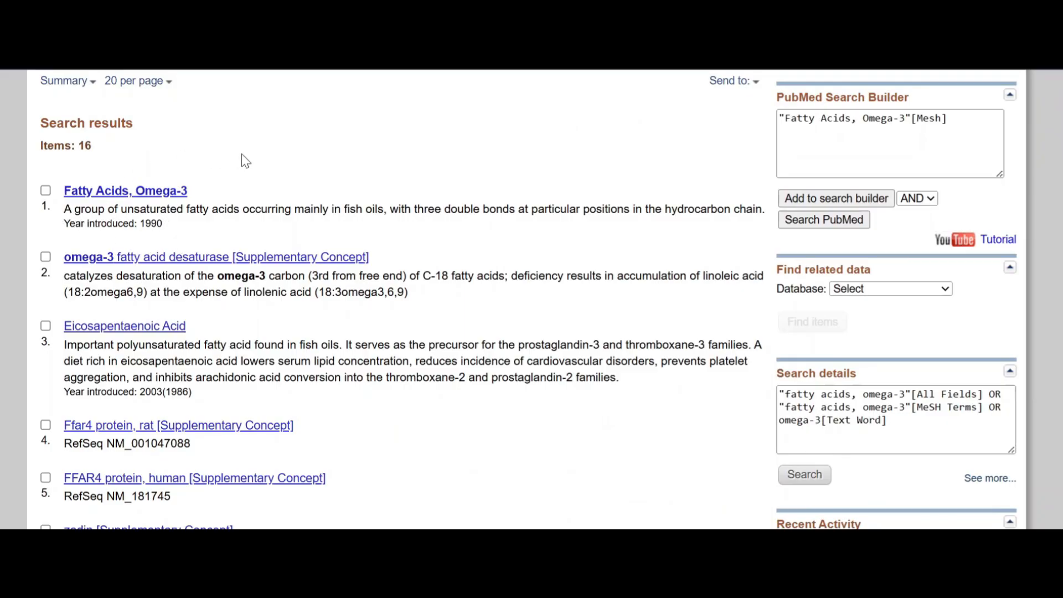
scroll(246, 161, up, 2)
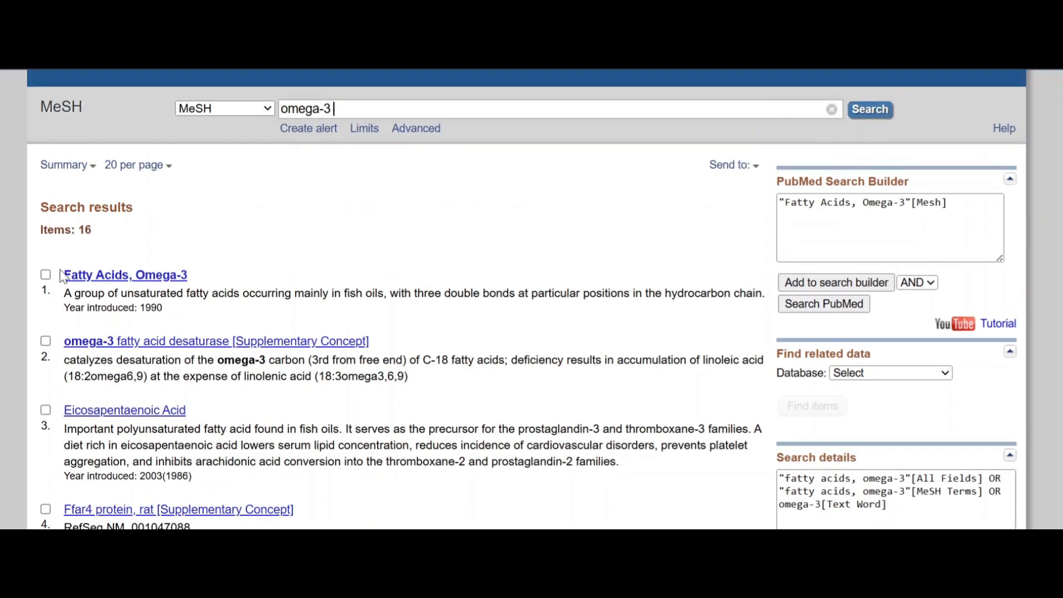
click(46, 275)
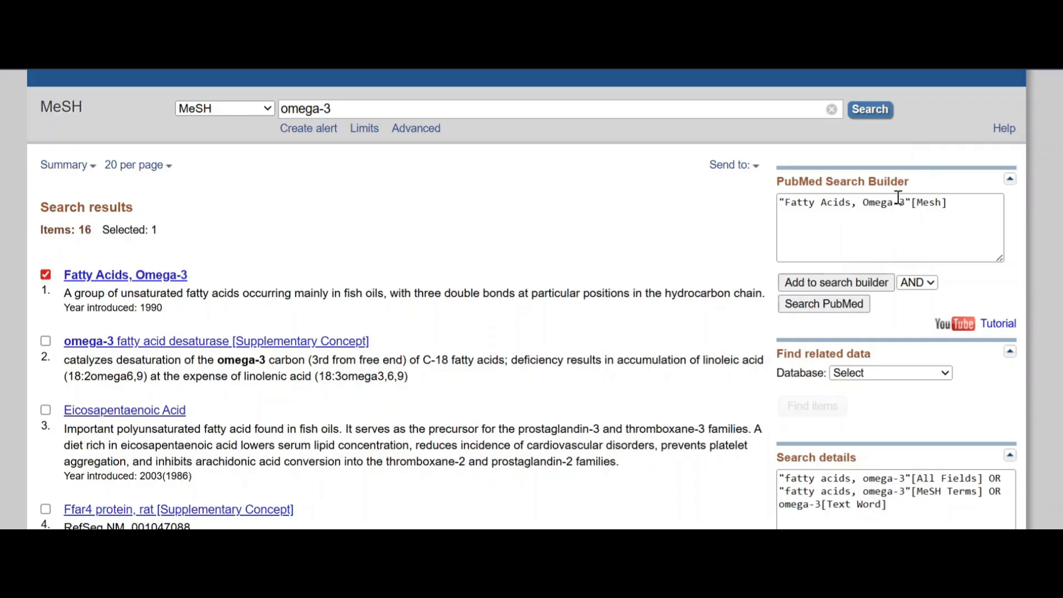
click(822, 312)
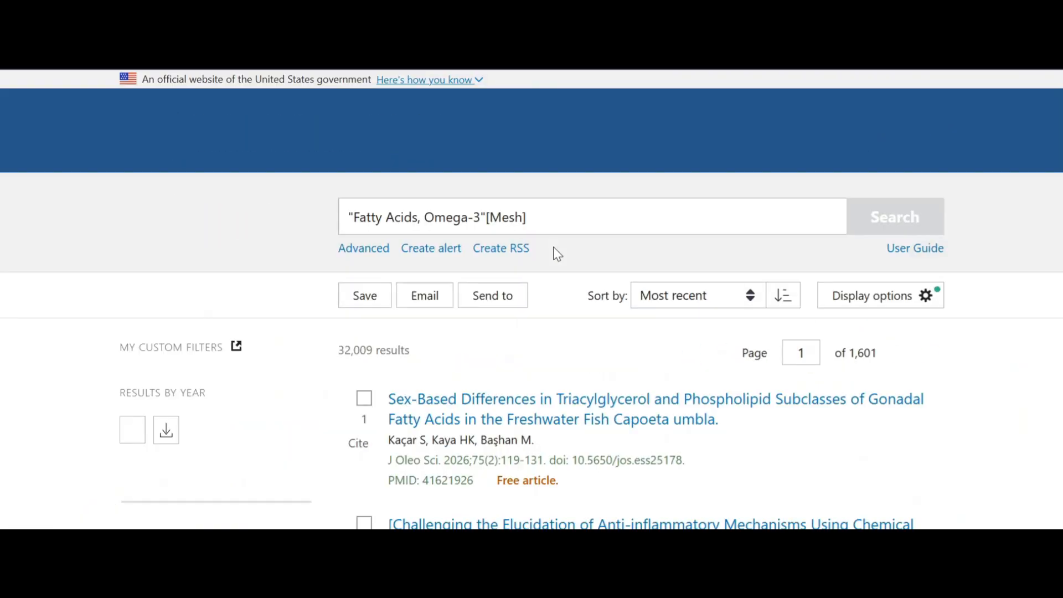
Look over the PubMed results for the MeSH query and open the Advanced Search Builder
scroll(596, 233, down, 3)
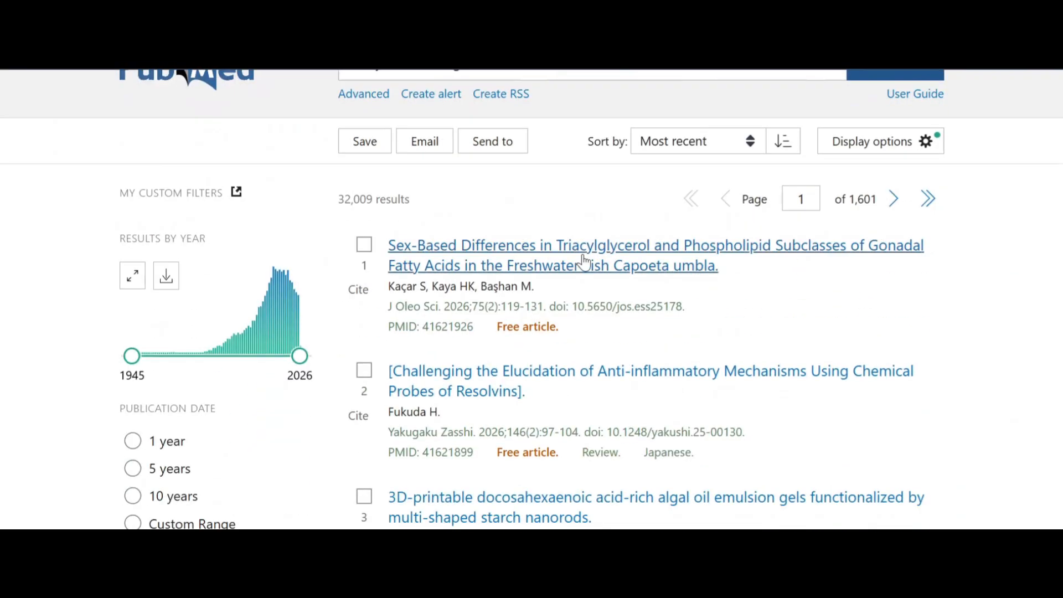
scroll(589, 263, up, 3)
click(534, 219)
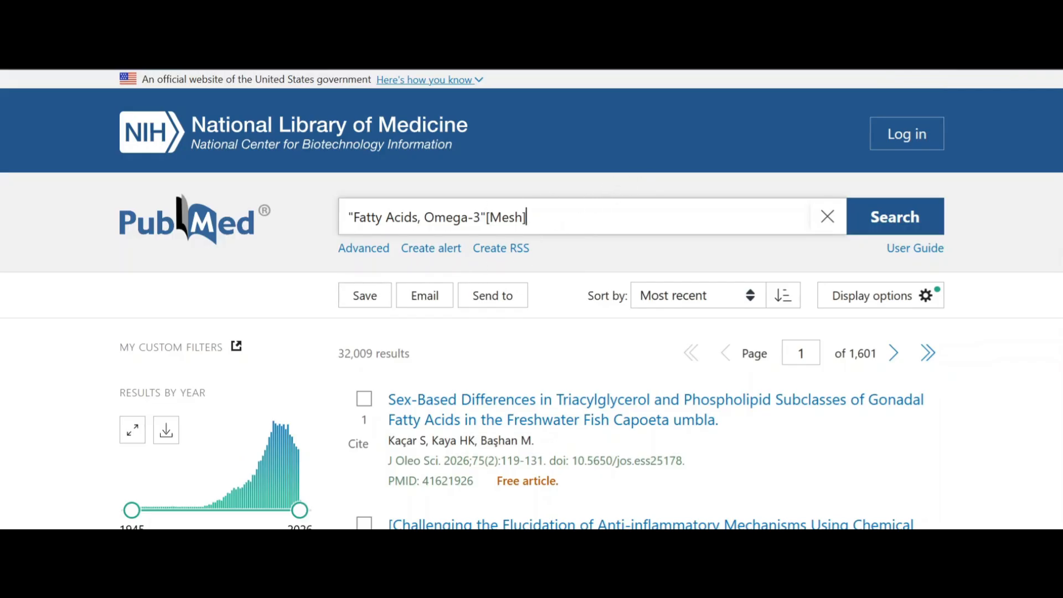
click(358, 248)
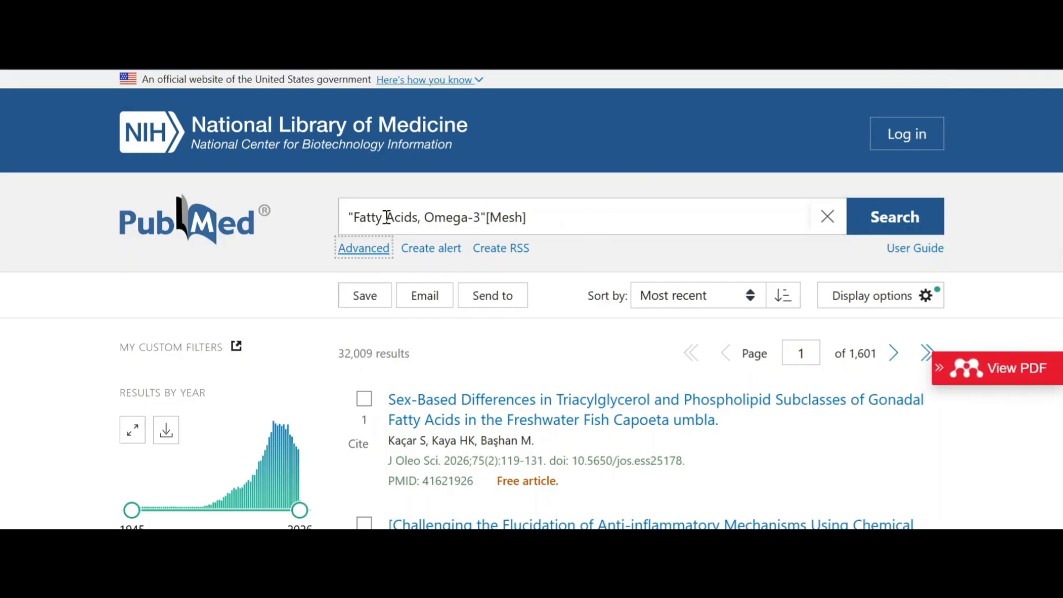
scroll(392, 244, down, 2)
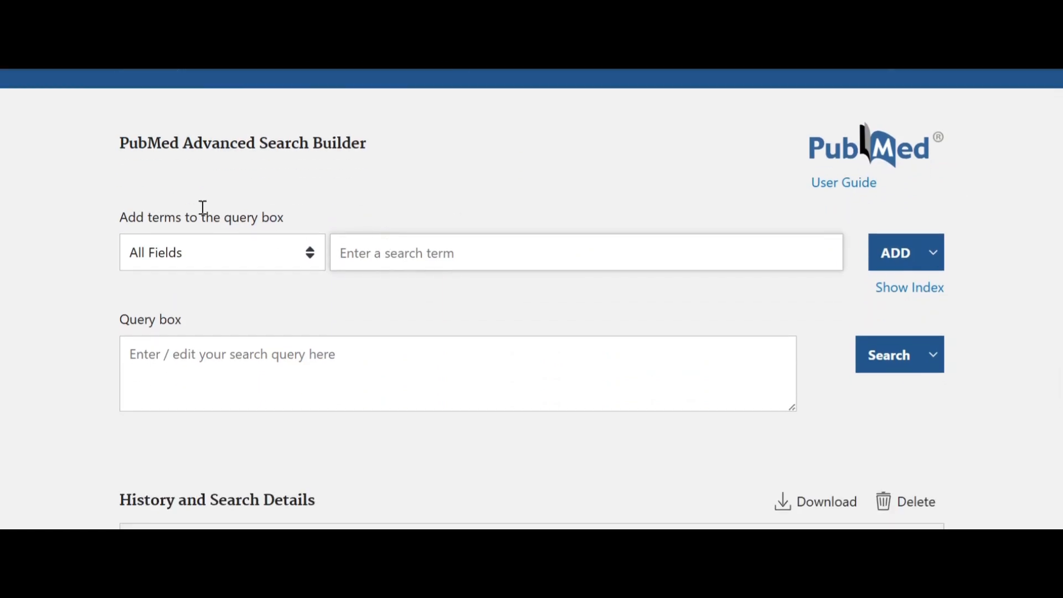
Add omega-3 to the query as a Title/Abstract term and run the search
click(313, 256)
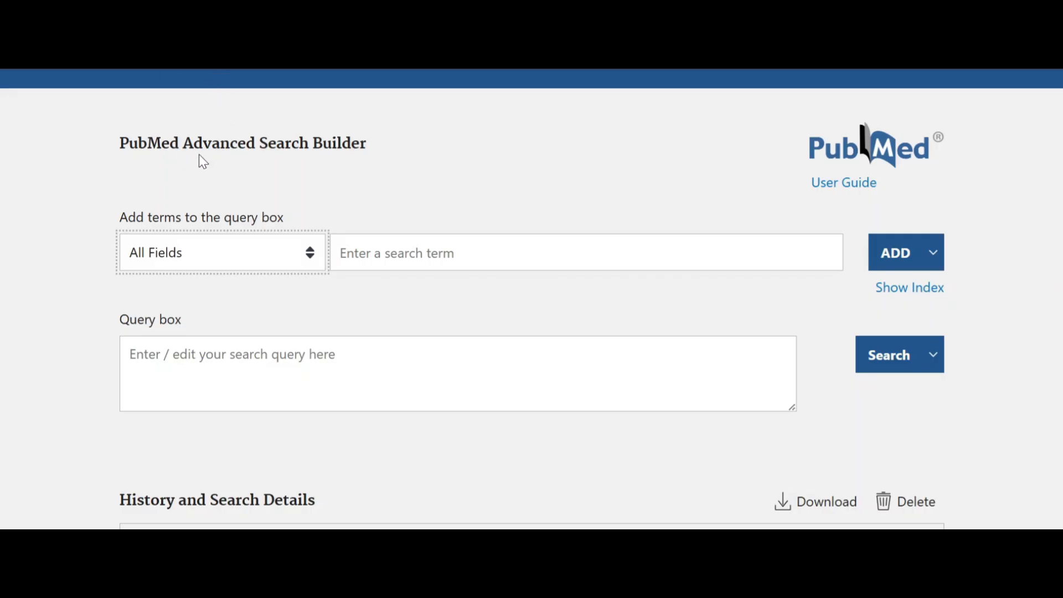
key(Down)
click(391, 257)
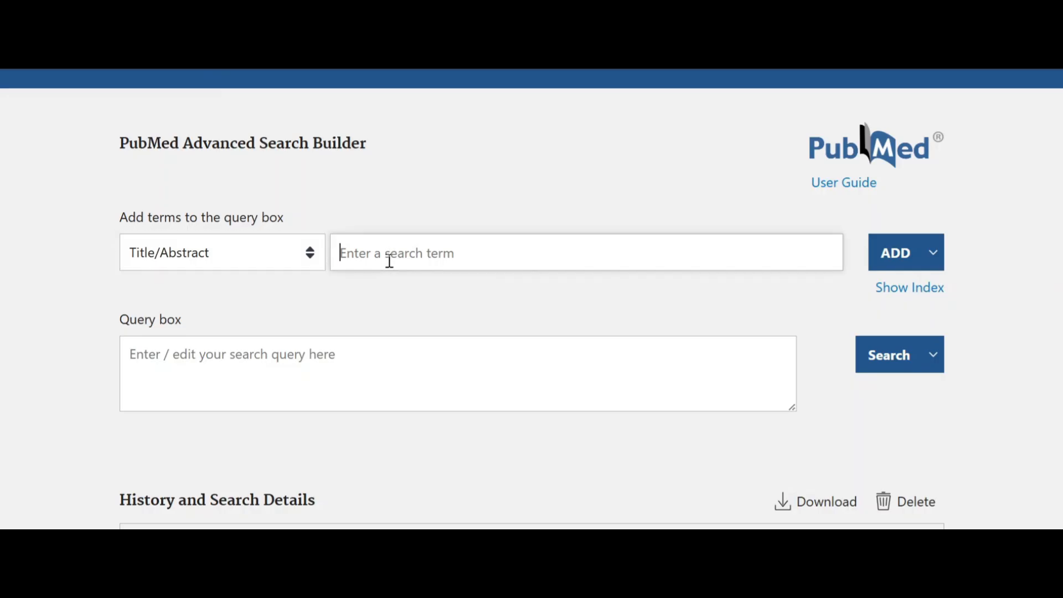
text(omega-3)
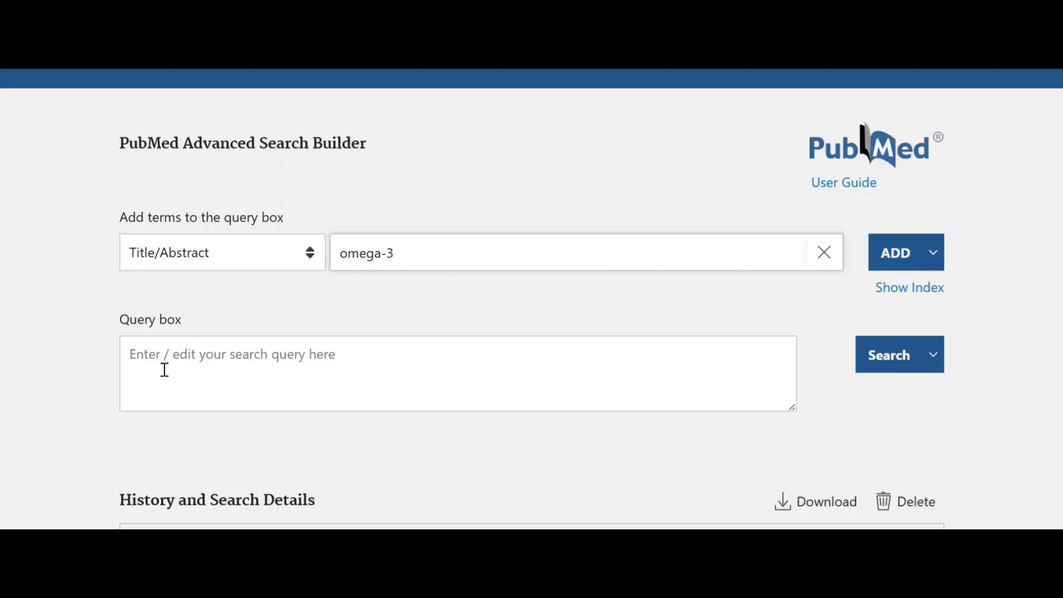
click(893, 252)
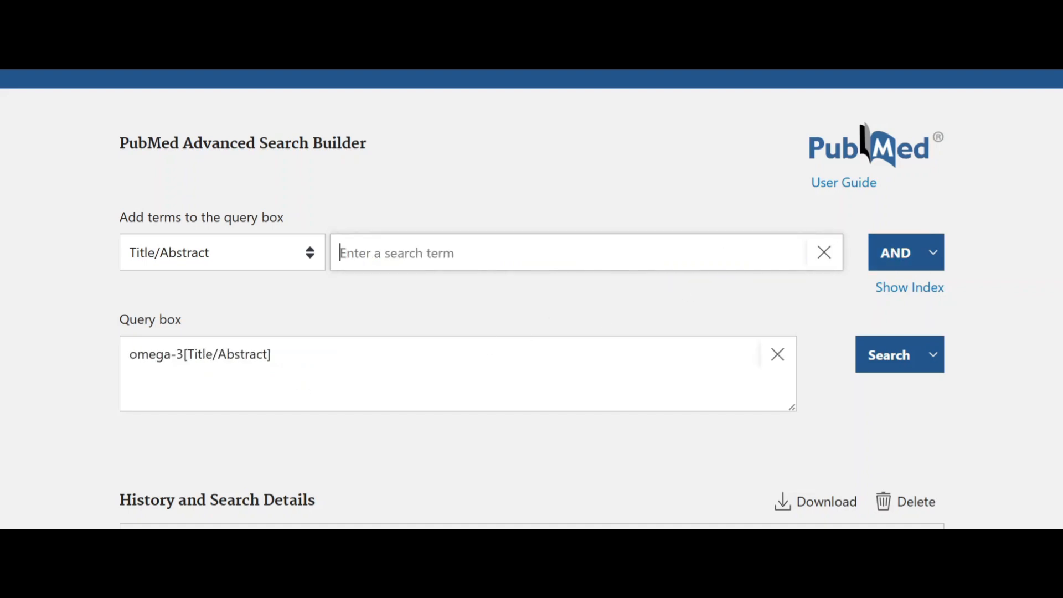
click(887, 359)
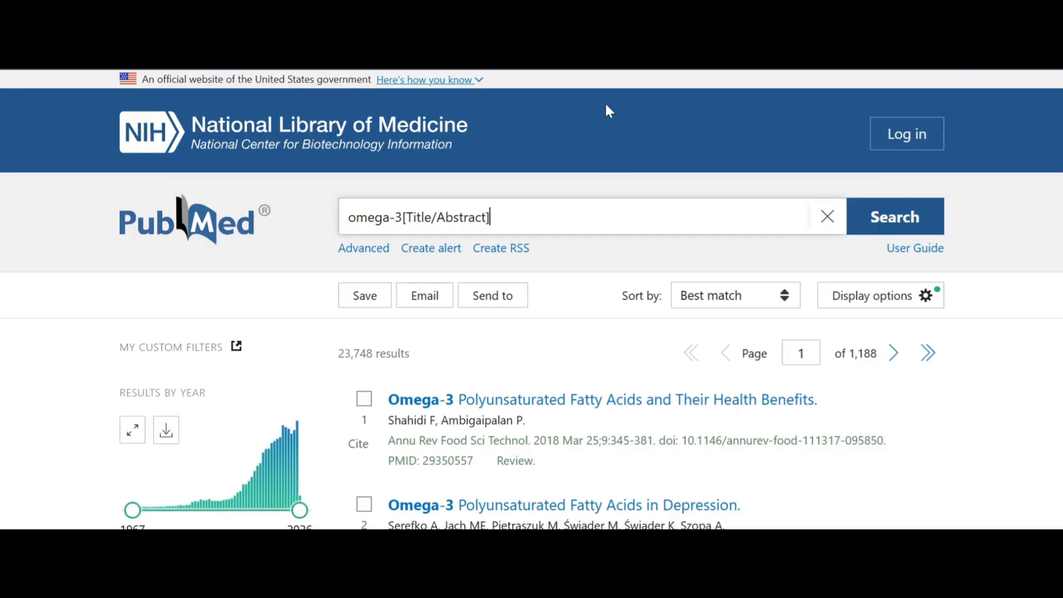
Return to the Advanced Search Builder and review both omega-3 searches under History and Search Details
scroll(531, 373, down, 2)
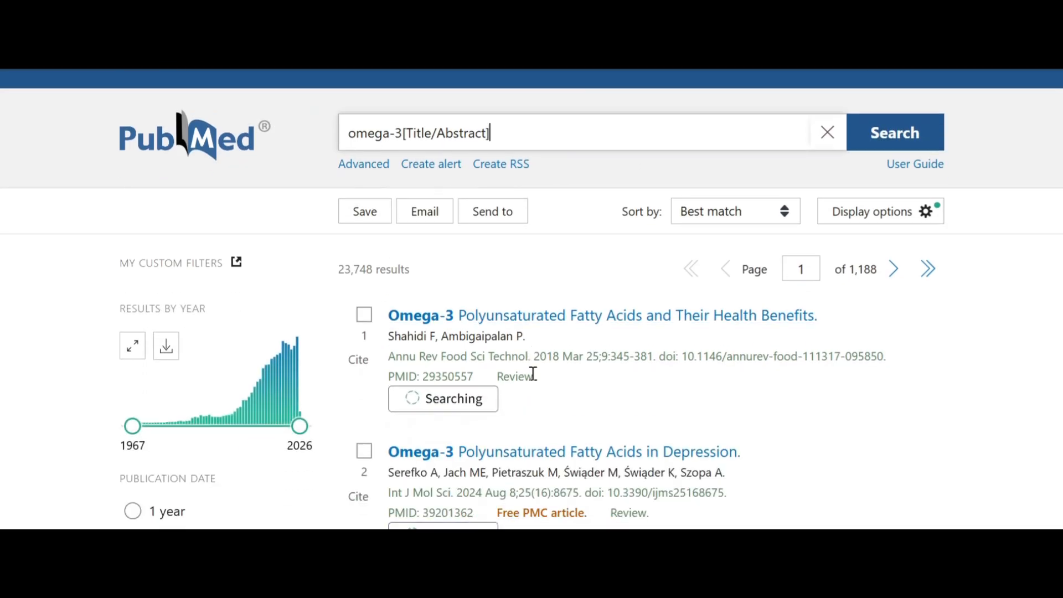
scroll(472, 338, up, 2)
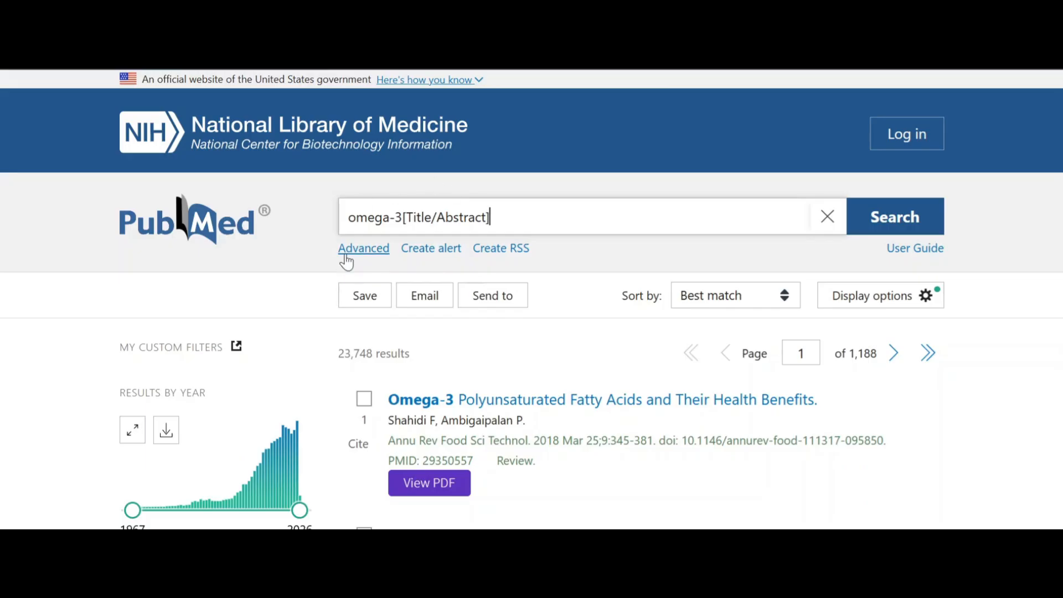
click(363, 249)
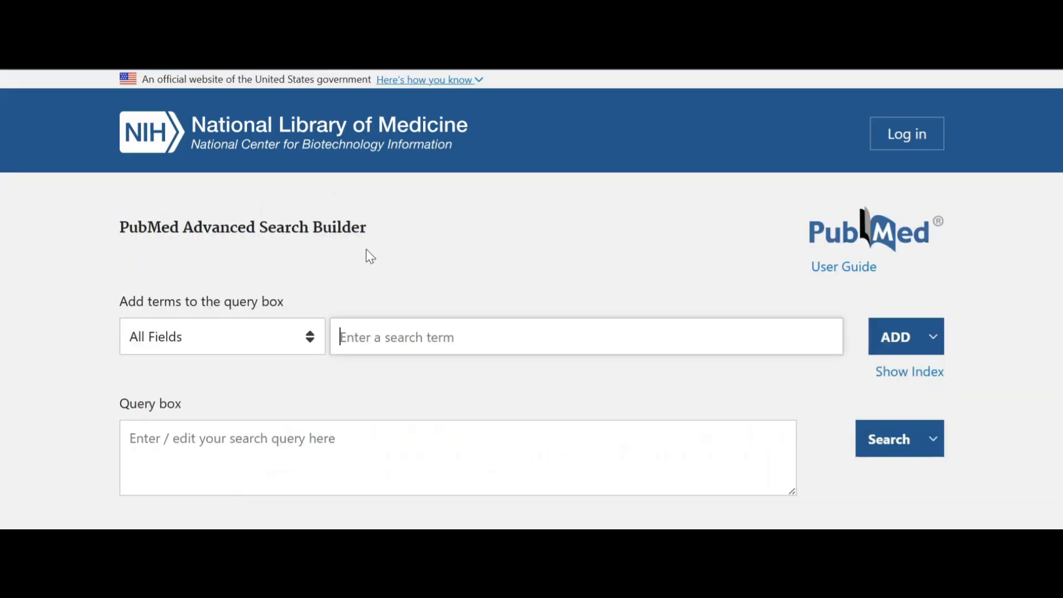
scroll(326, 285, down, 9)
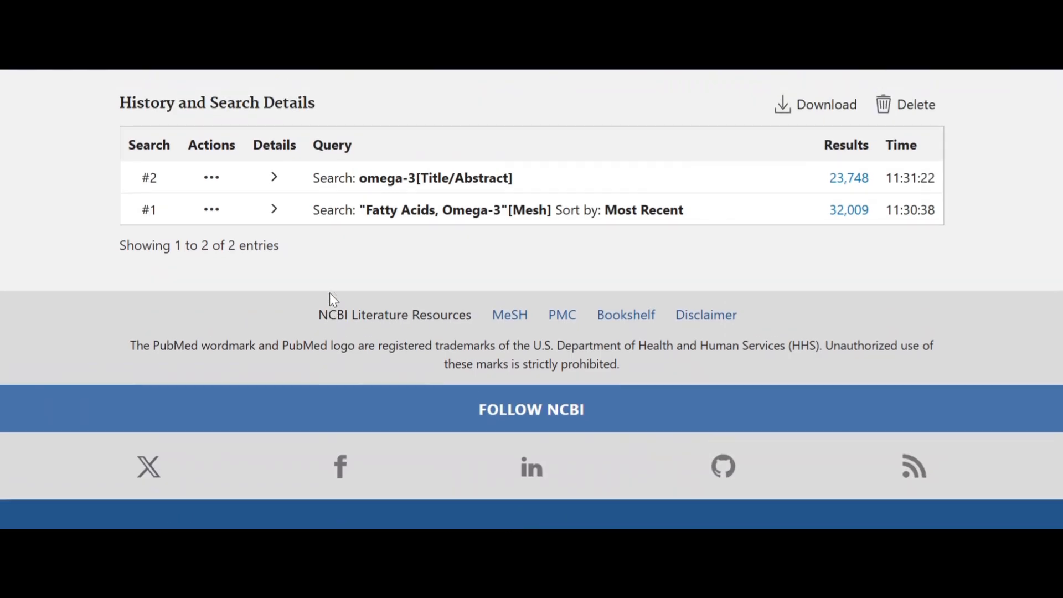
scroll(333, 297, up, 3)
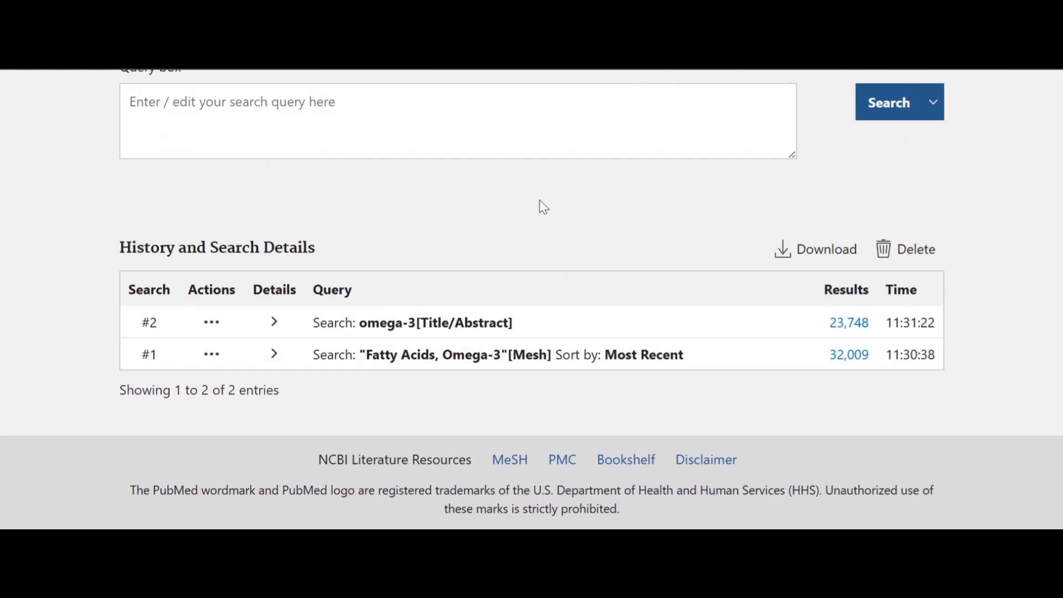
scroll(318, 254, up, 4)
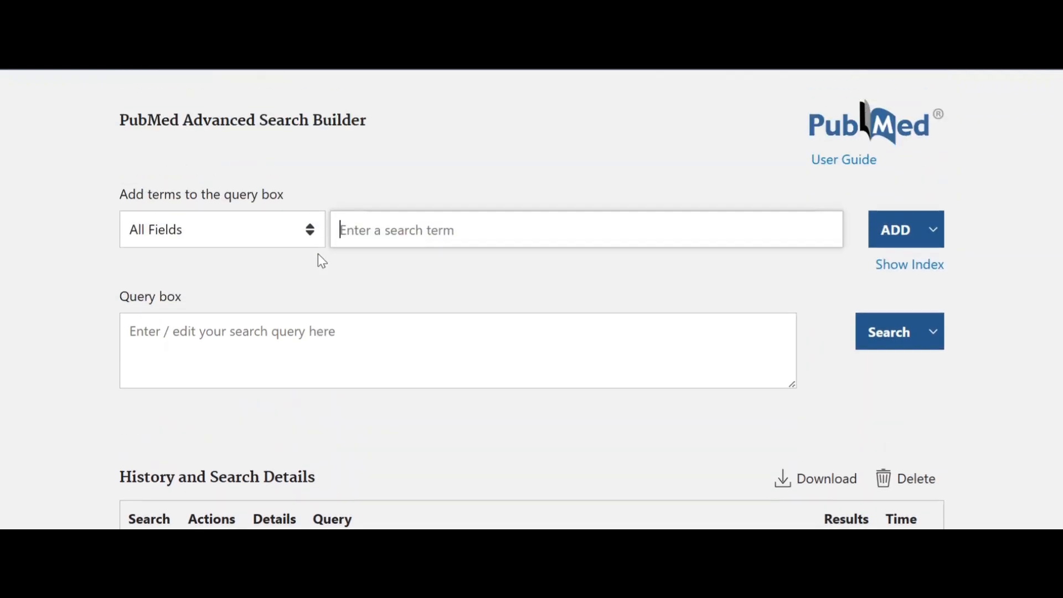
scroll(314, 258, down, 4)
scroll(311, 261, up, 6)
scroll(321, 283, down, 1)
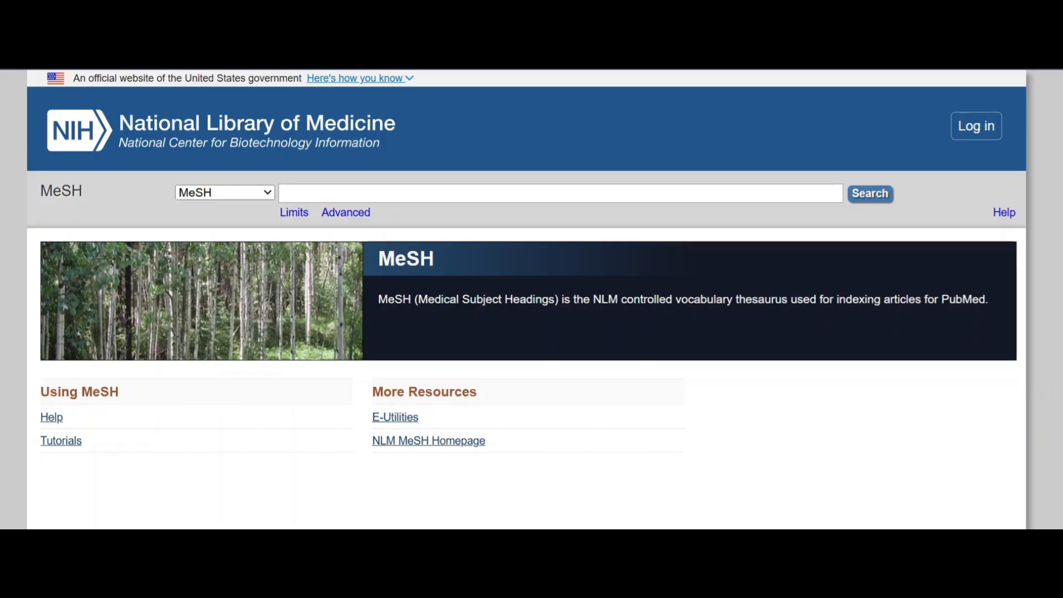
Search the MeSH database for Docosahexaenoic Acids, entered with an opening double quotation mark
click(308, 191)
text("Docosahexaenoic Acids)
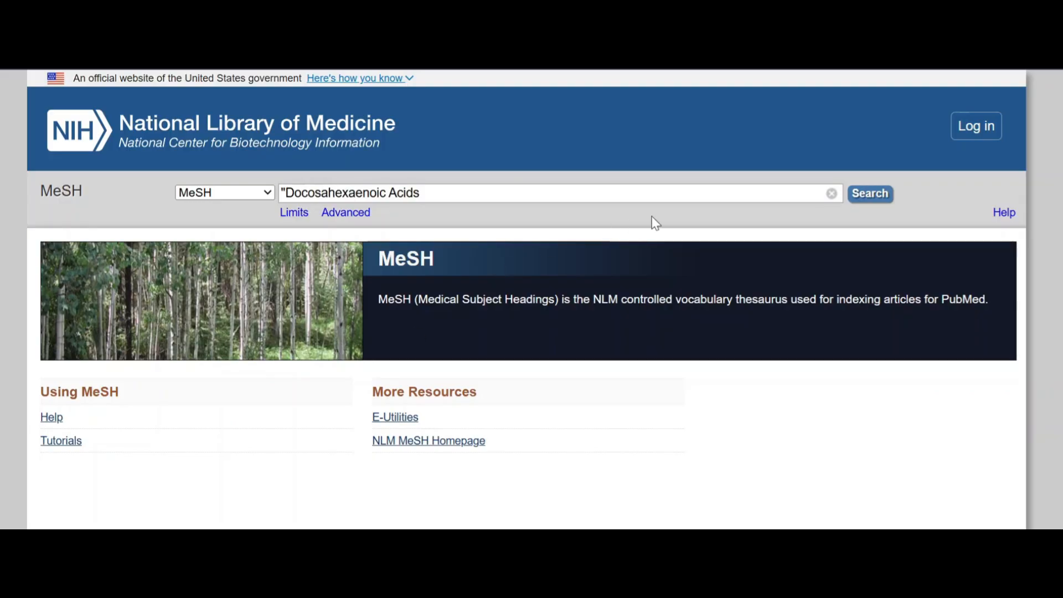
click(870, 195)
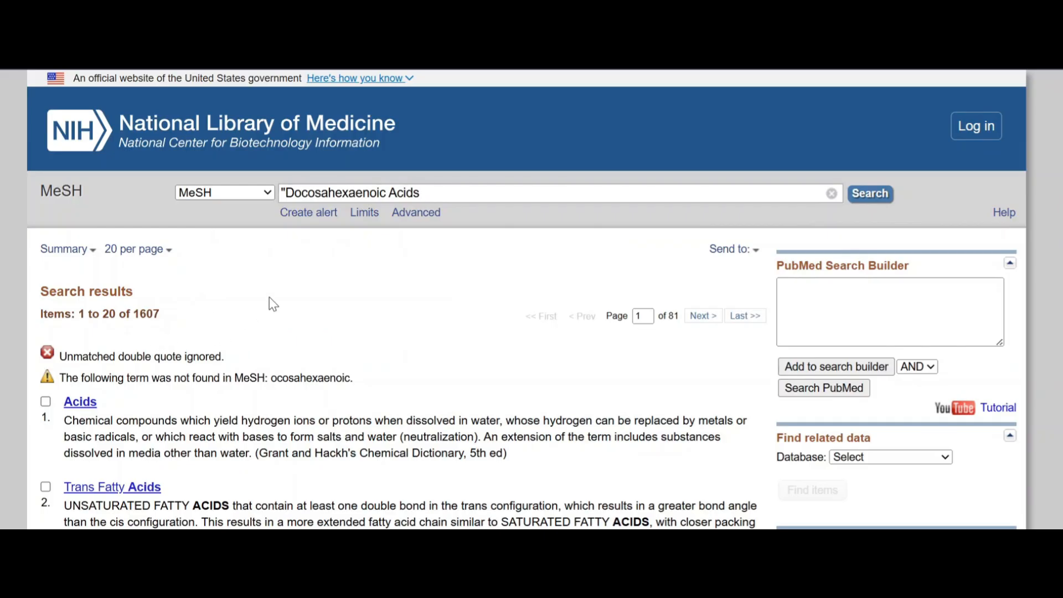
Remove the opening quotation mark from the Docosahexaenoic Acids term and rerun the MeSH search
scroll(304, 294, down, 2)
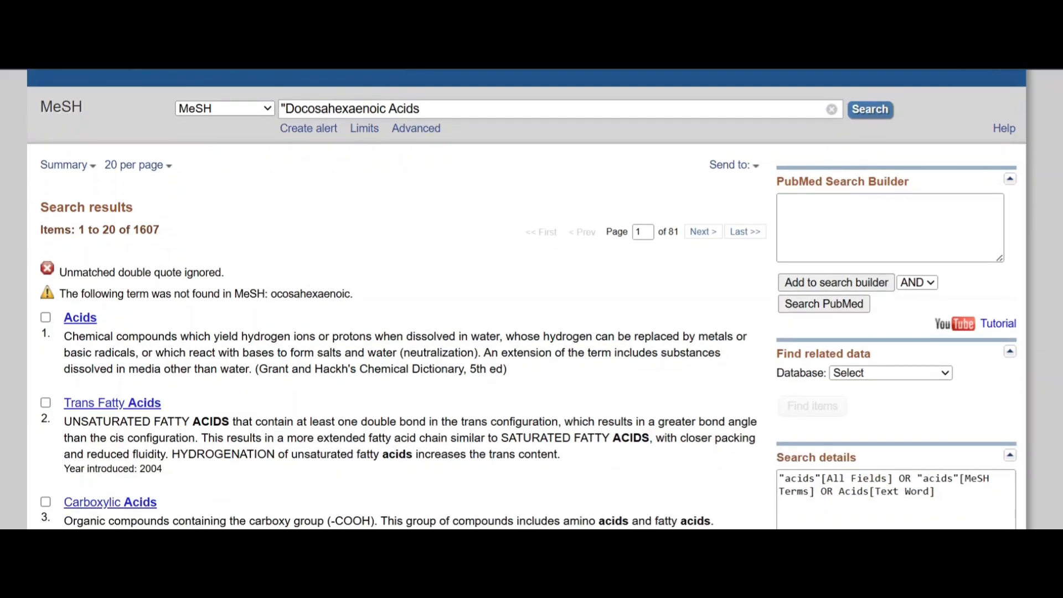
click(284, 109)
key(BackSpace)
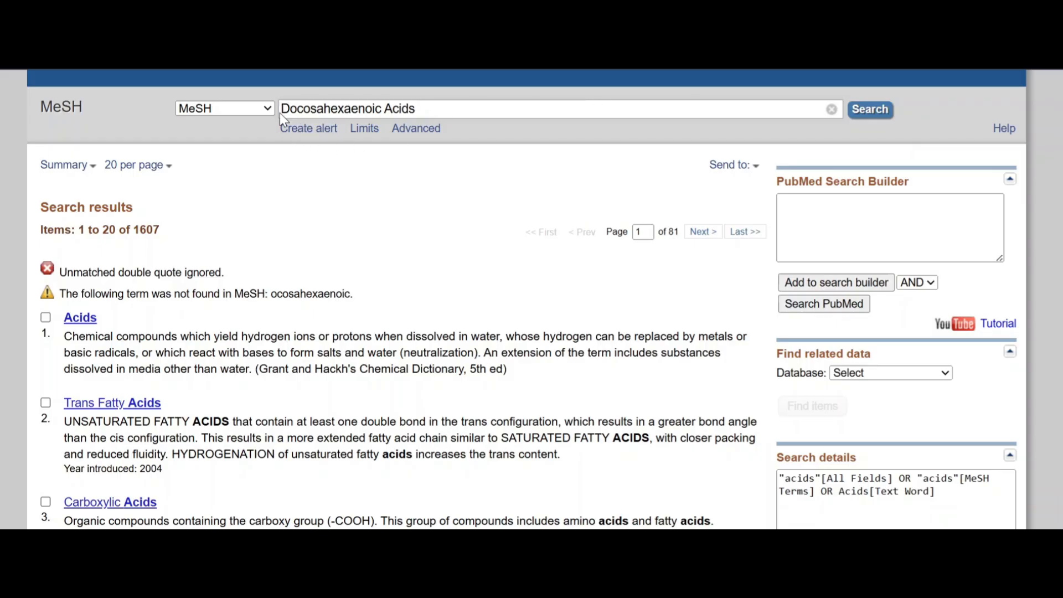
click(870, 113)
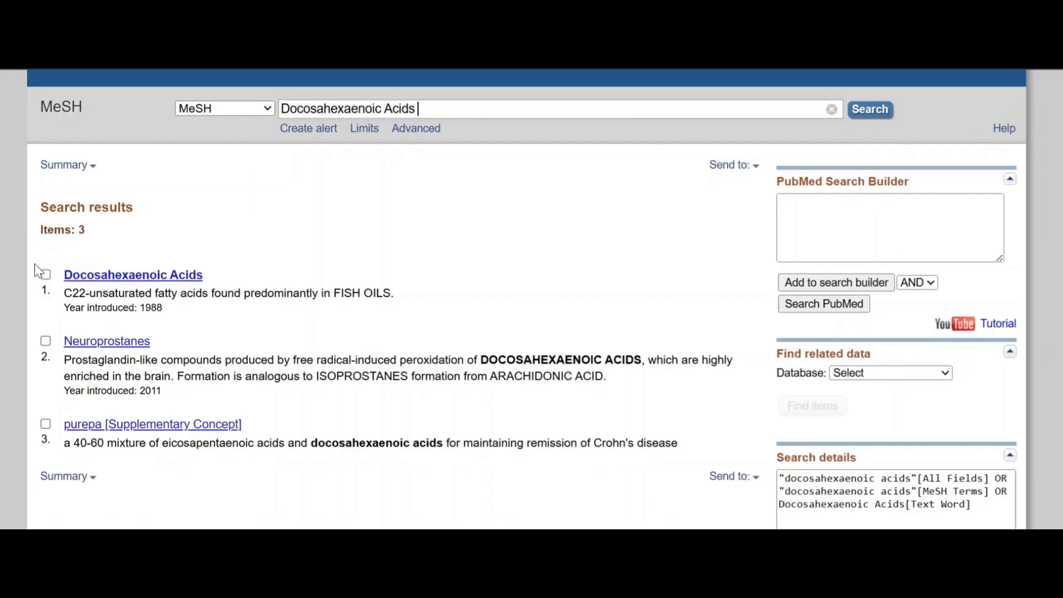
Add the Docosahexaenoic Acids MeSH heading to the PubMed search builder and search PubMed with it
click(45, 275)
click(845, 289)
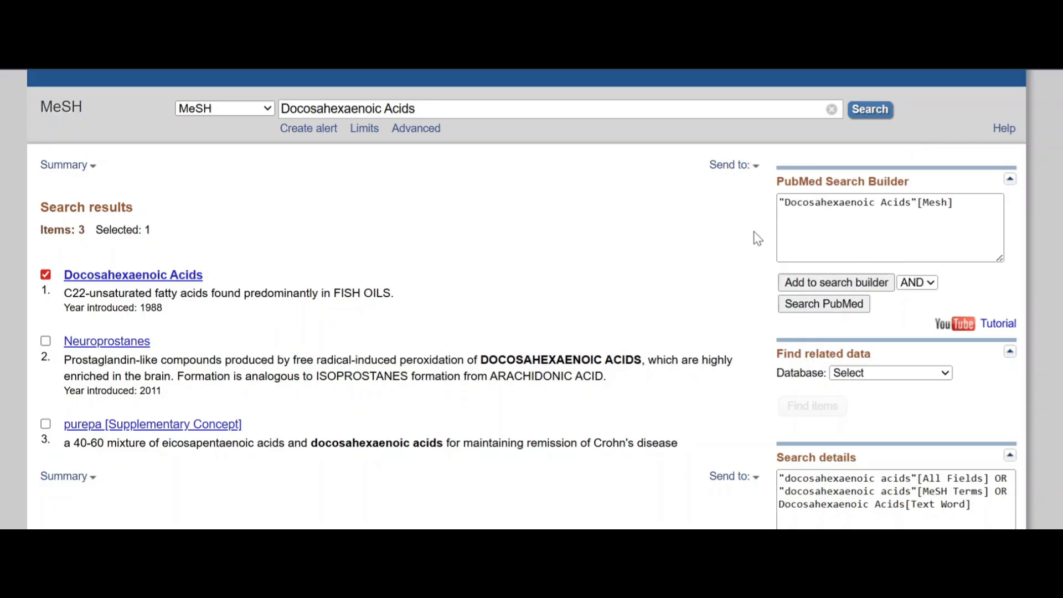
click(813, 311)
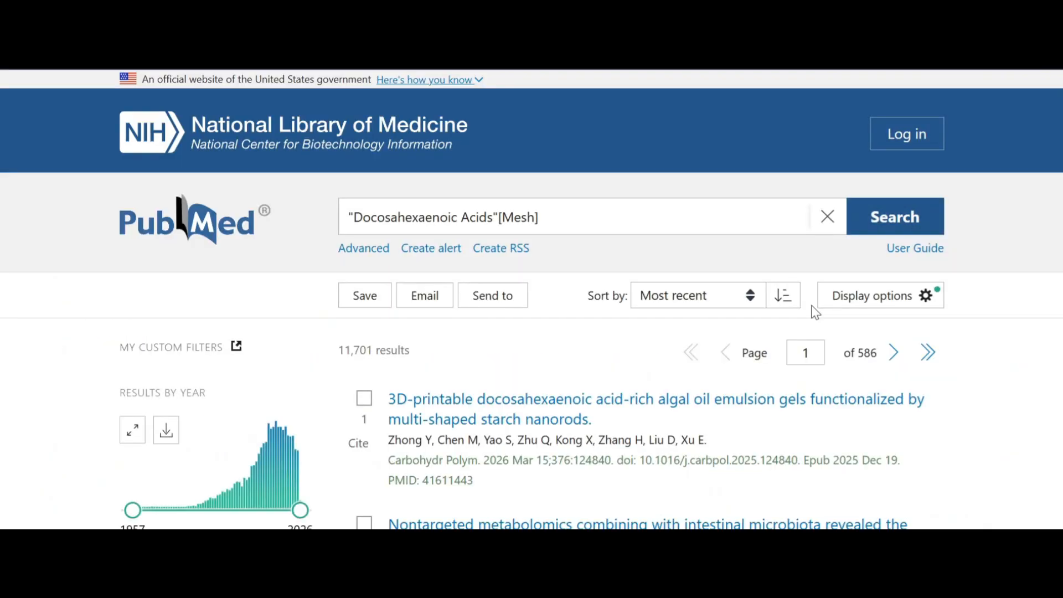
Build an advanced query for Docosahexaenoic Acids as a Title/Abstract term, without quotation marks, and run the search
click(380, 250)
click(313, 340)
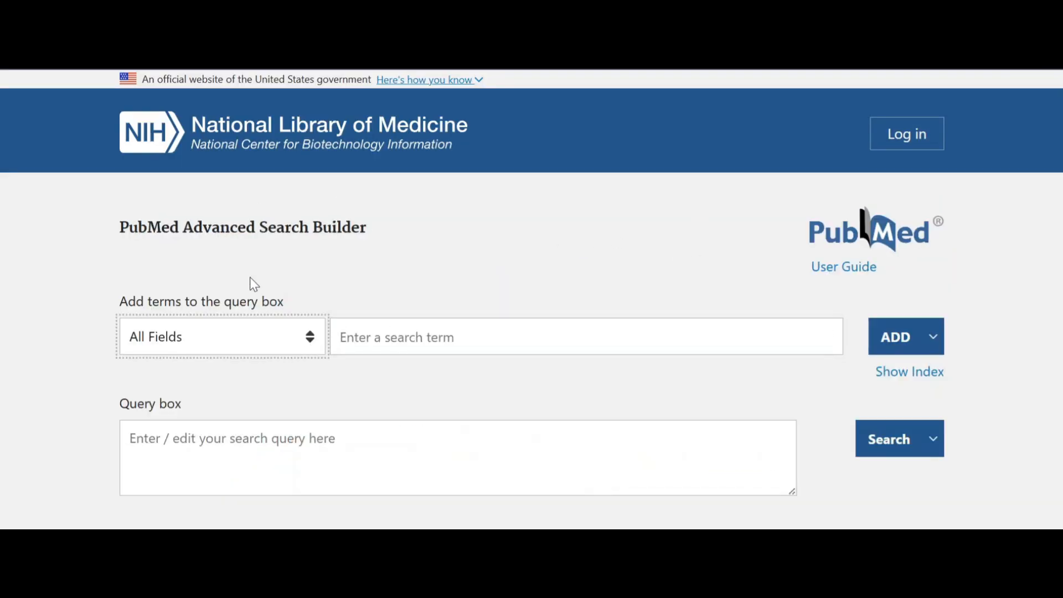
click(206, 262)
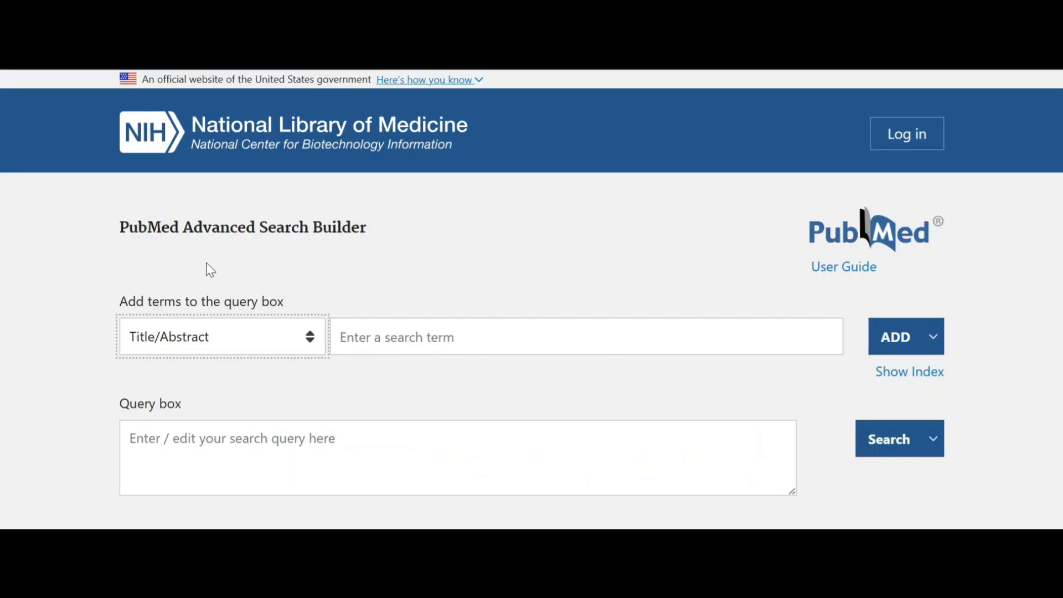
click(406, 342)
text("Docosahexaenoic Acids)
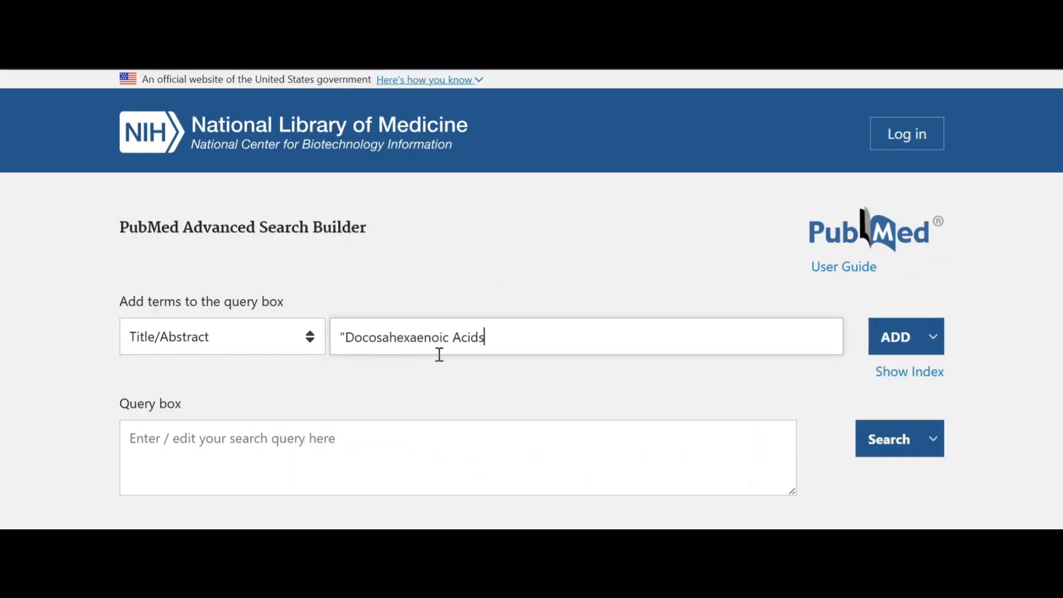
click(345, 338)
key(BackSpace)
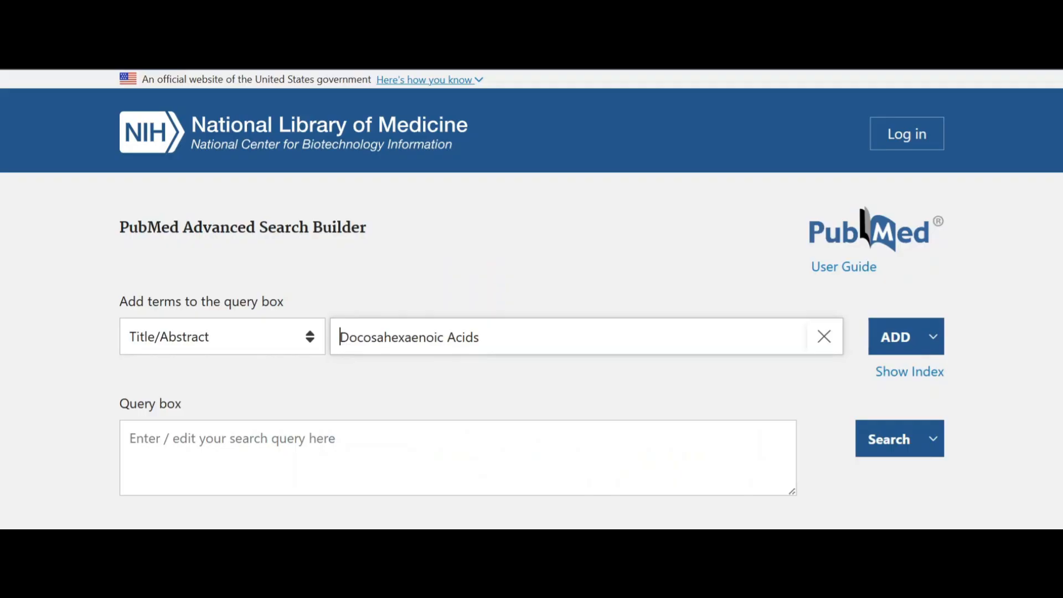
click(892, 342)
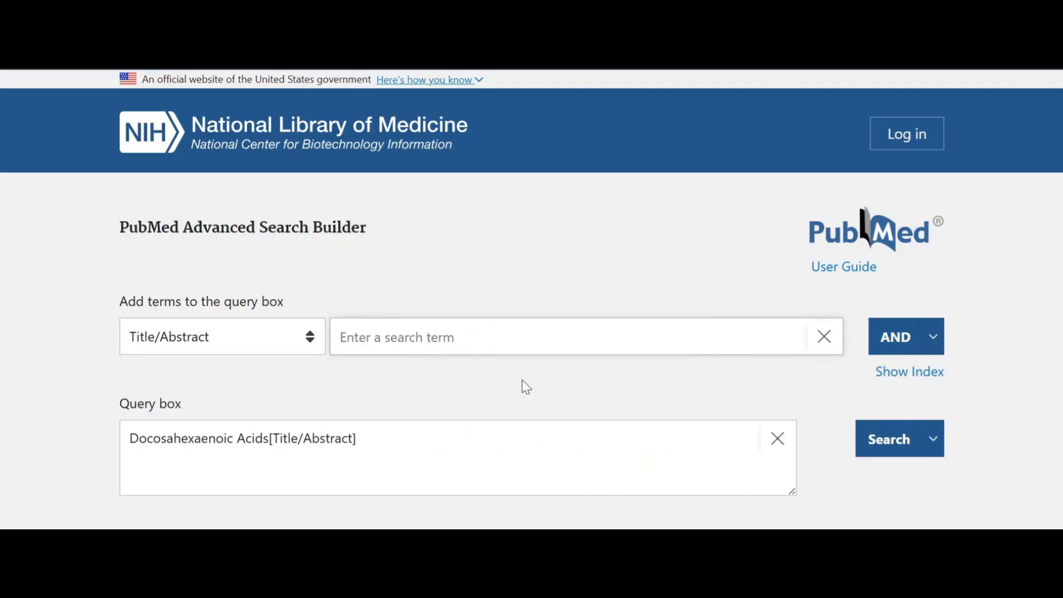
scroll(664, 344, down, 3)
click(882, 268)
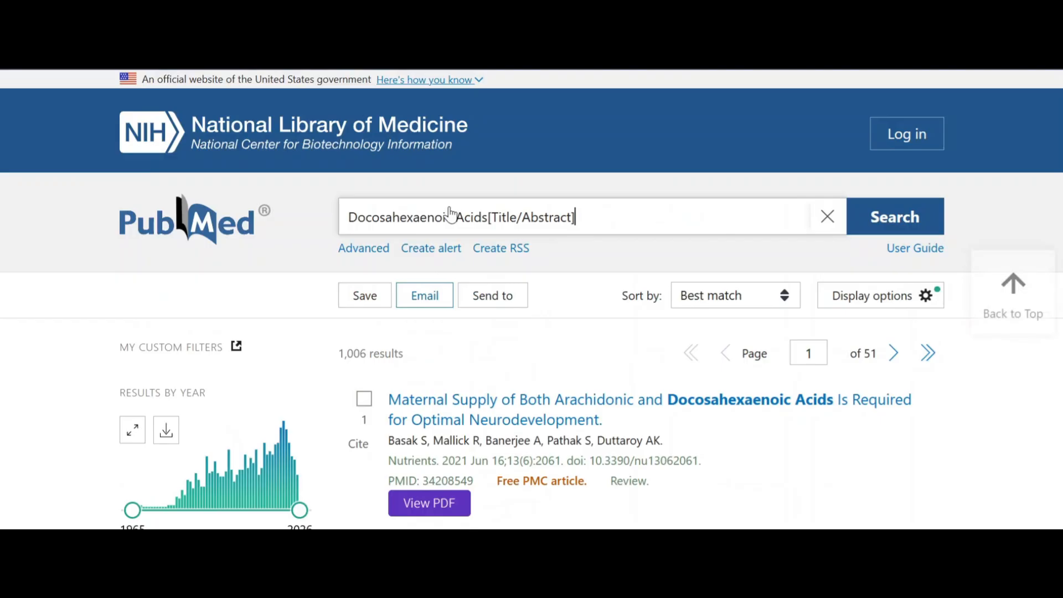
Open the MeSH database from the advanced search page and search it for Eicosapentaenoic Acid
click(375, 250)
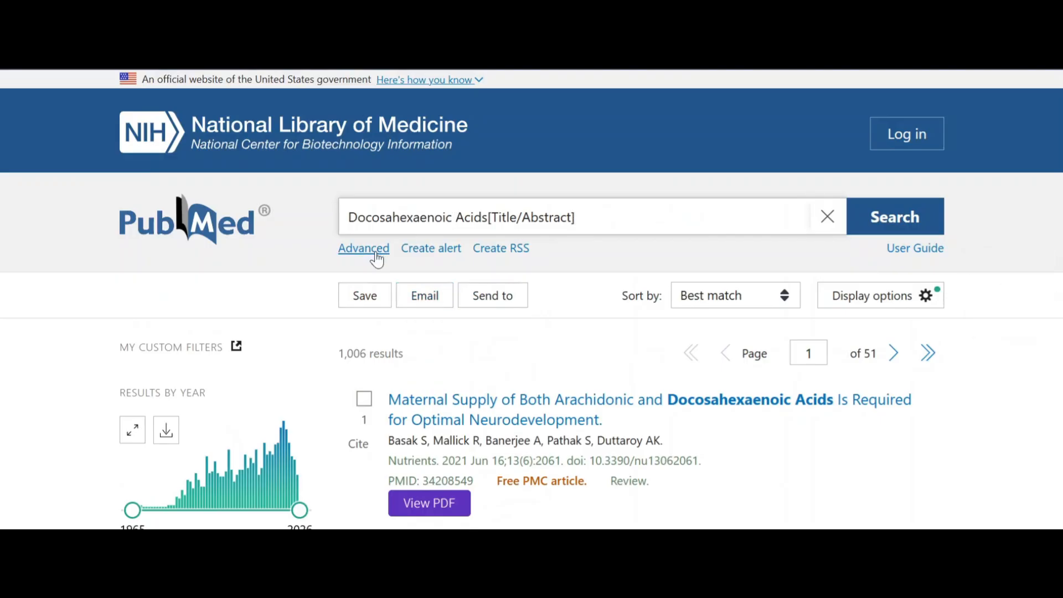
scroll(566, 310, down, 10)
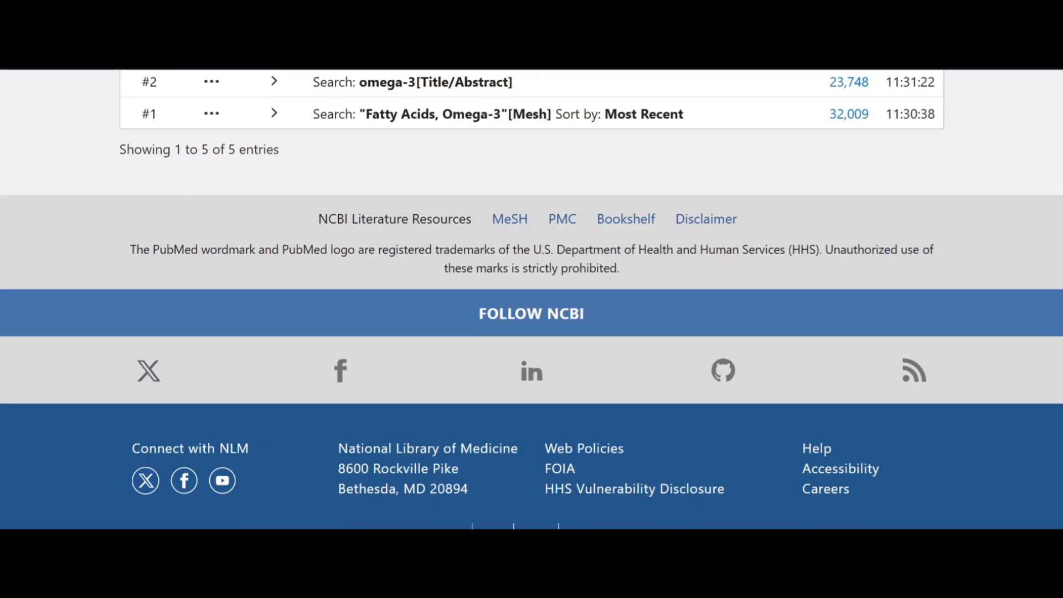
click(510, 219)
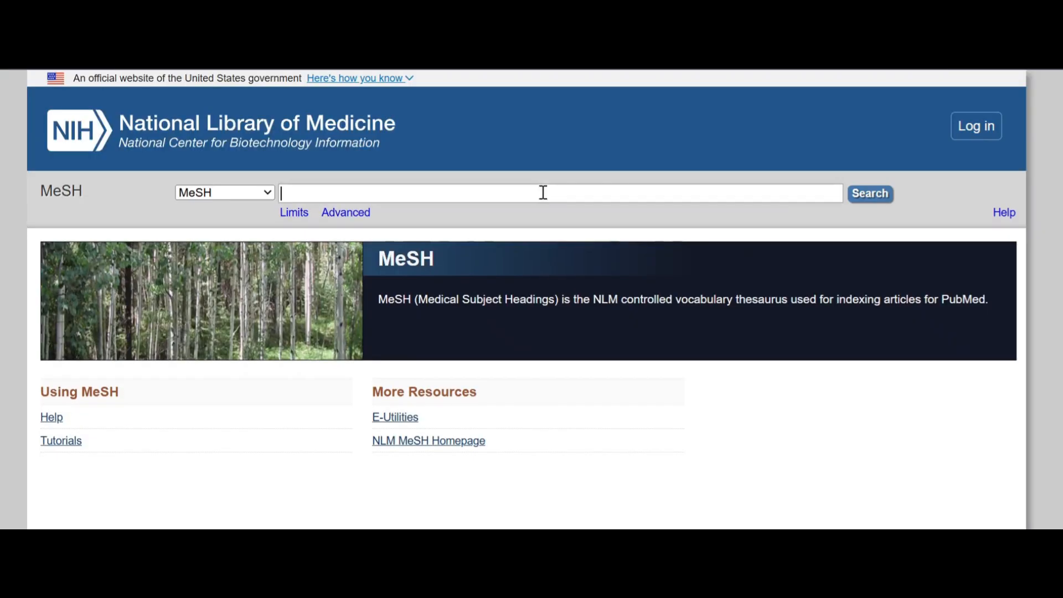
click(352, 191)
text(Eicosapentaenoic Acid)
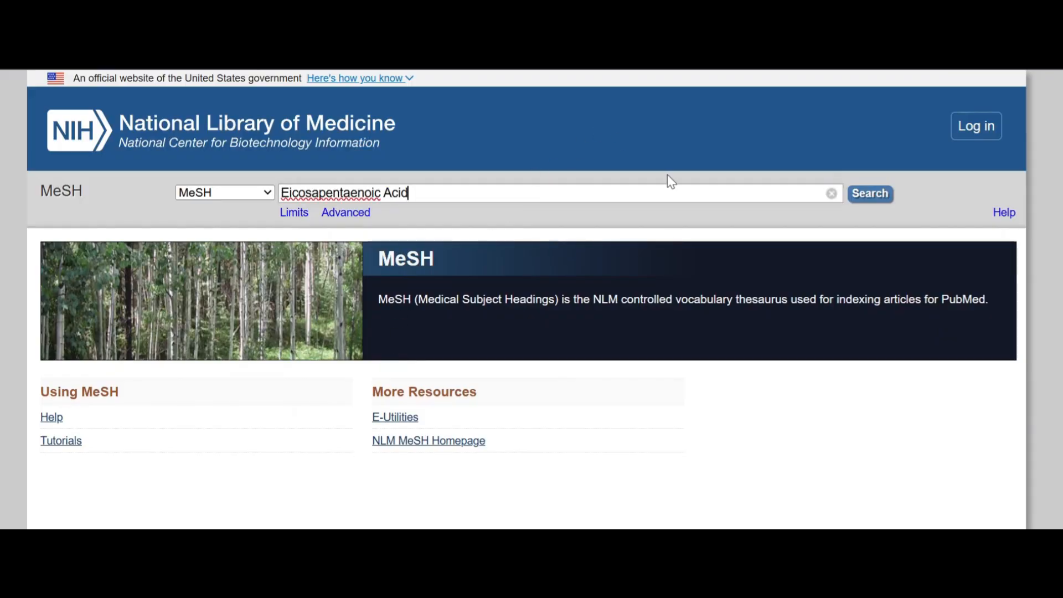
click(879, 198)
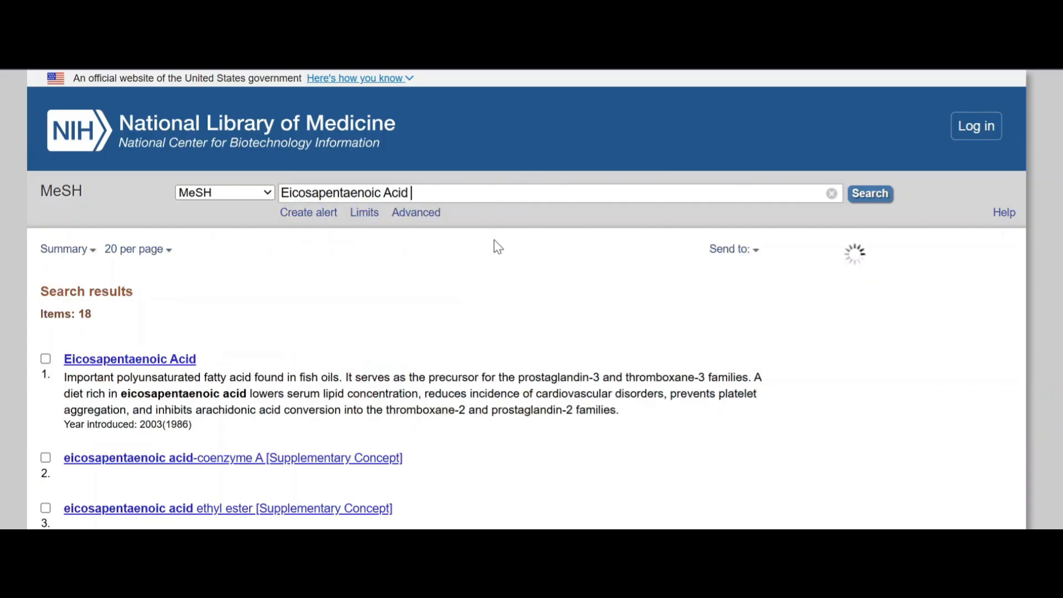
Add the Eicosapentaenoic Acid MeSH heading to the PubMed search builder and search PubMed with it
click(46, 362)
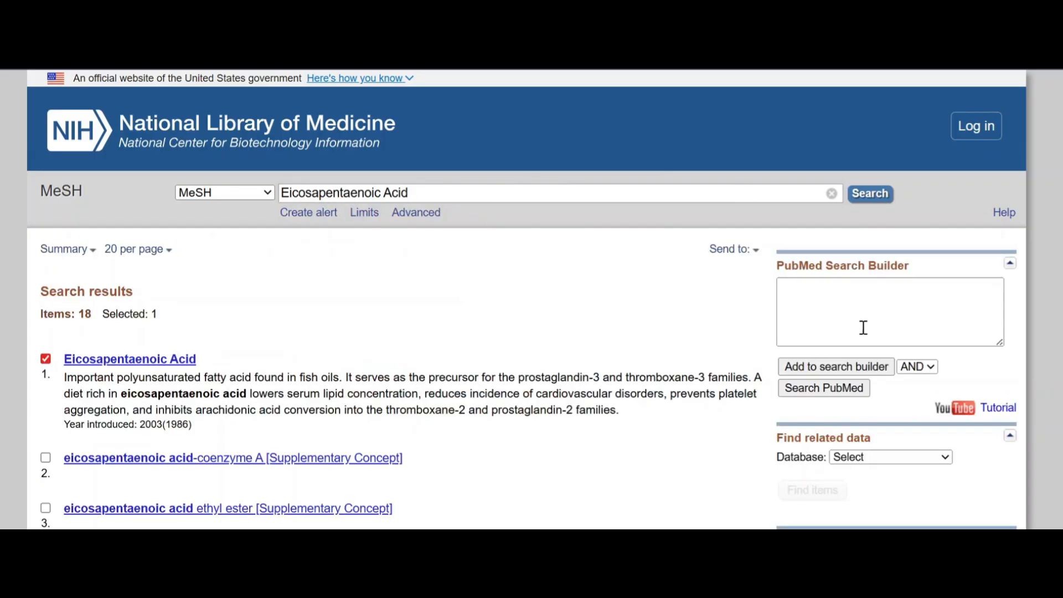
click(821, 372)
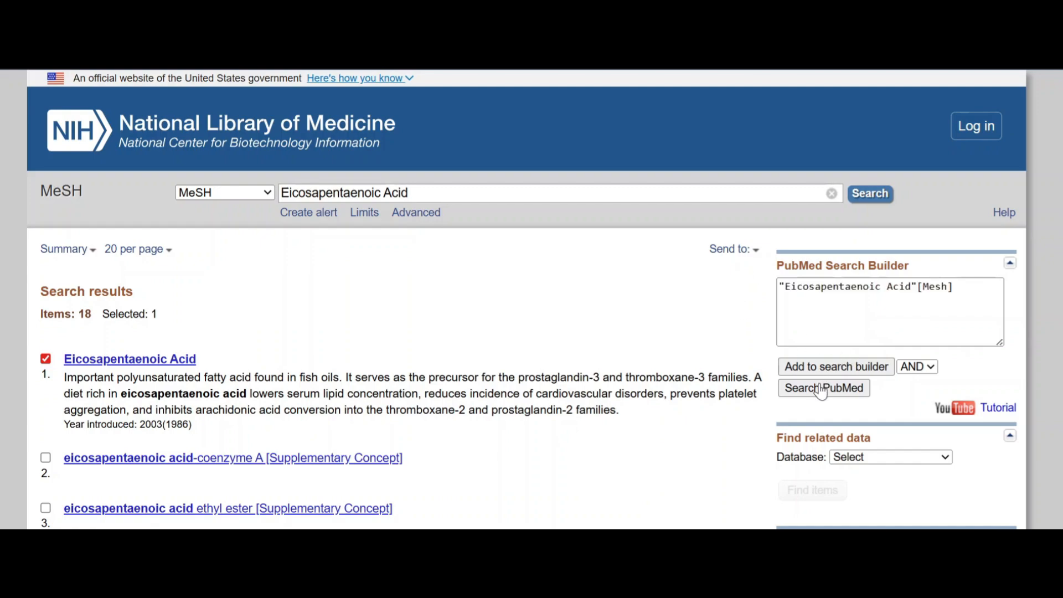
click(821, 388)
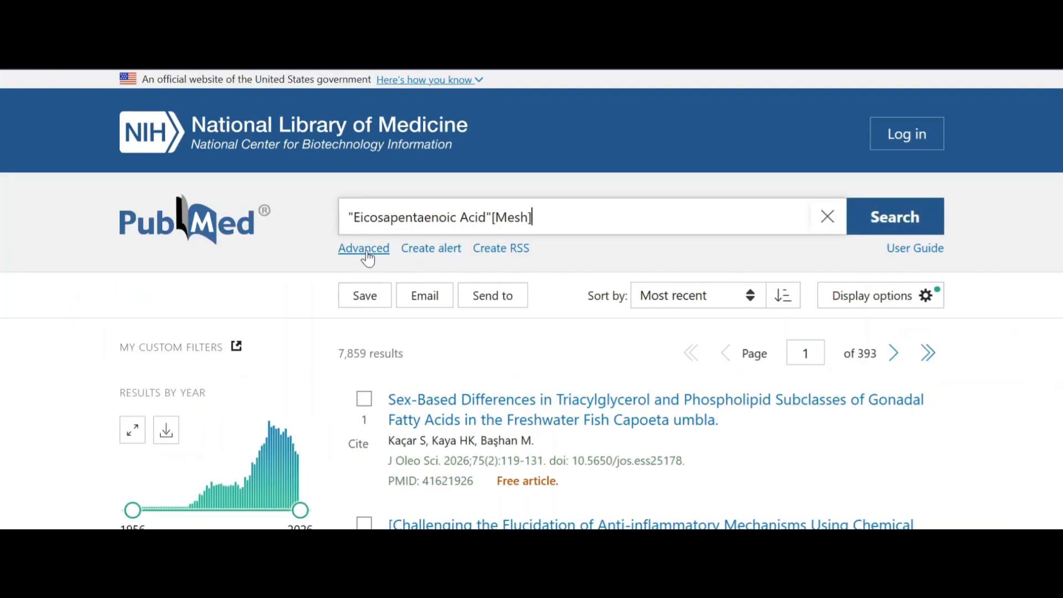
Build an advanced query for Eicosapentaenoic Acid as a Title/Abstract term and run the search
click(385, 253)
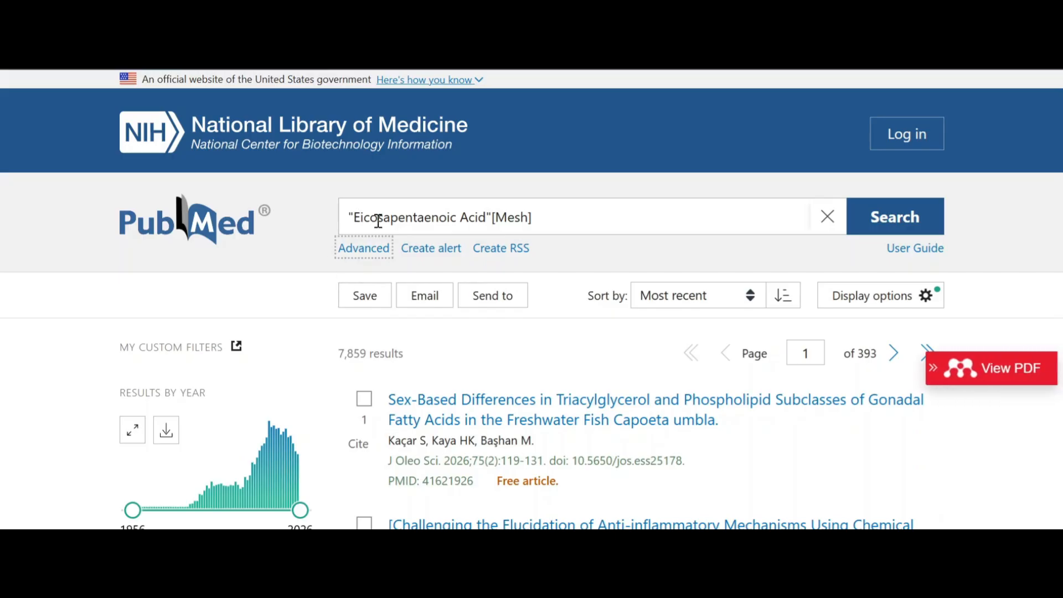
click(363, 248)
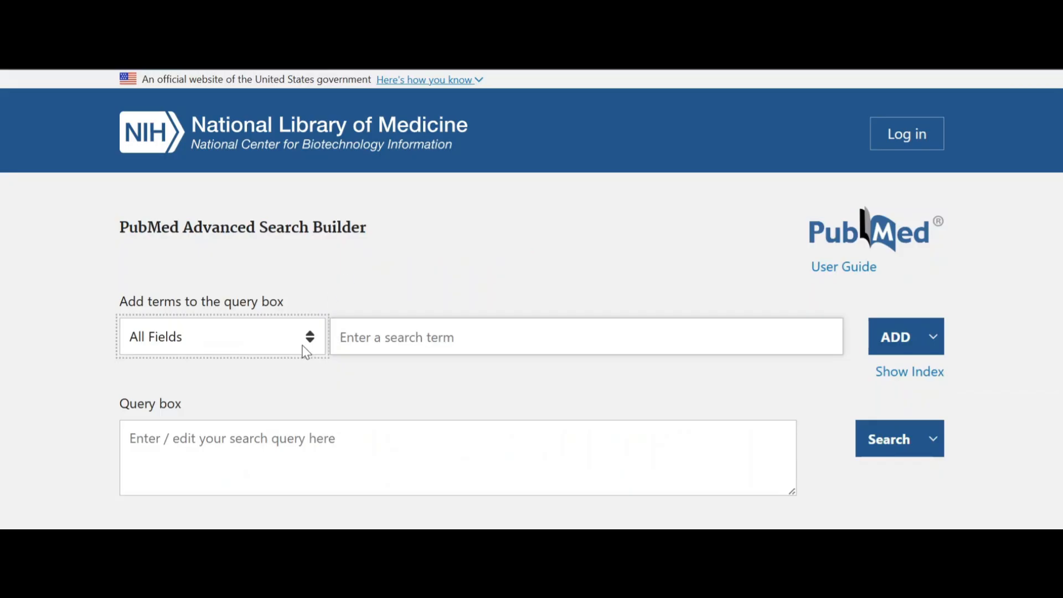
text(title/)
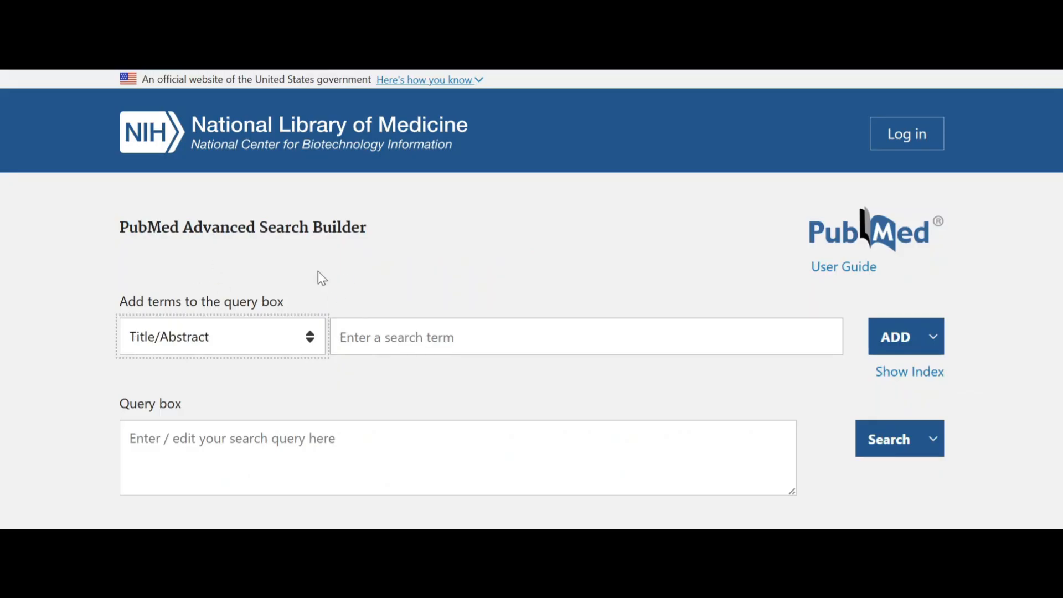
click(363, 339)
click(421, 345)
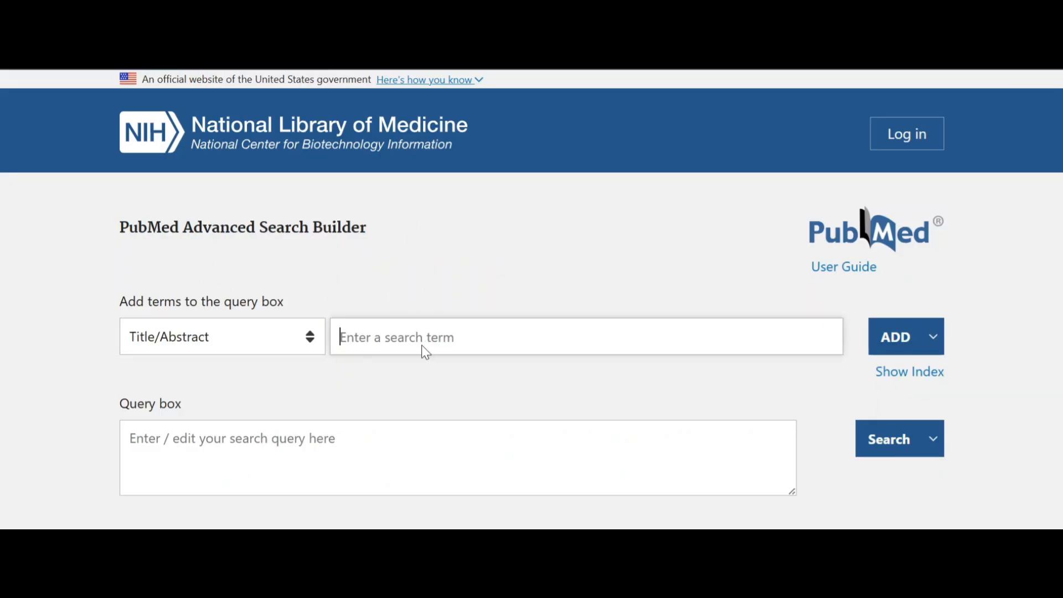
text(Eicosapentaenoic Acid)
click(891, 337)
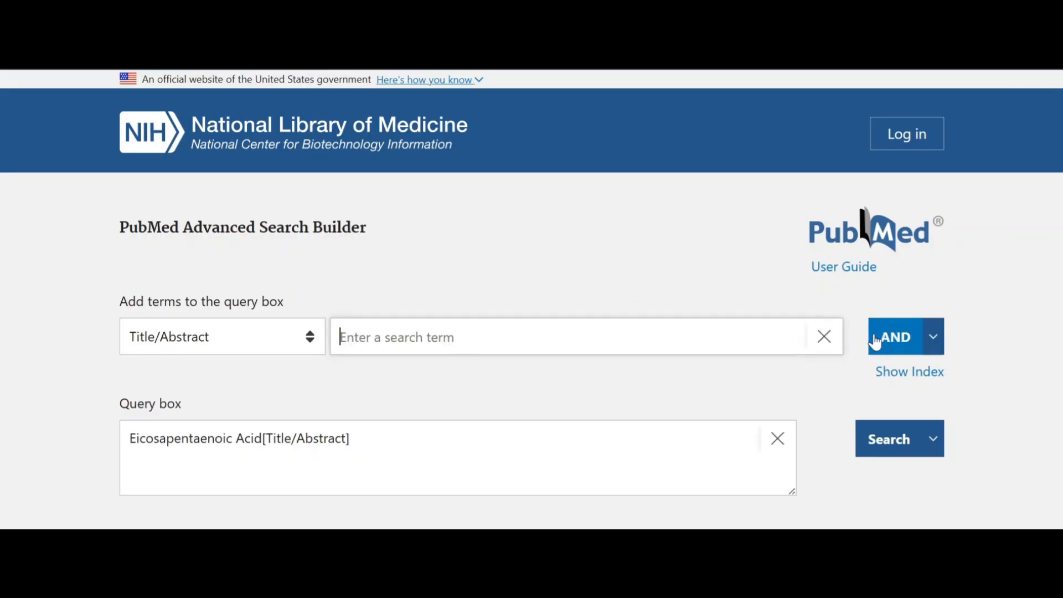
click(886, 434)
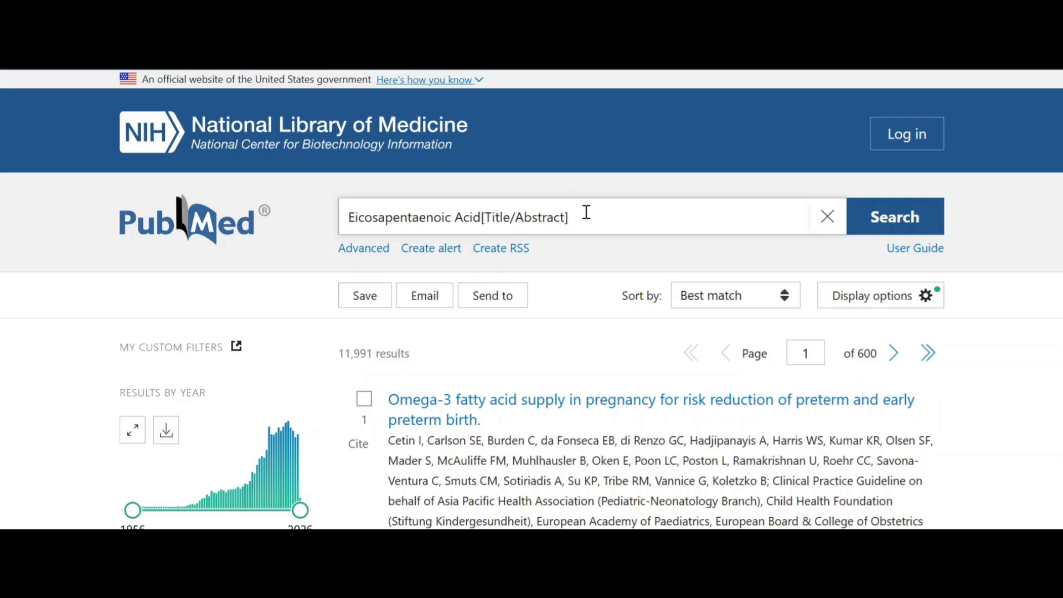
Open the MeSH database from the advanced search page and search it for breast cancer
click(364, 251)
scroll(624, 310, down, 10)
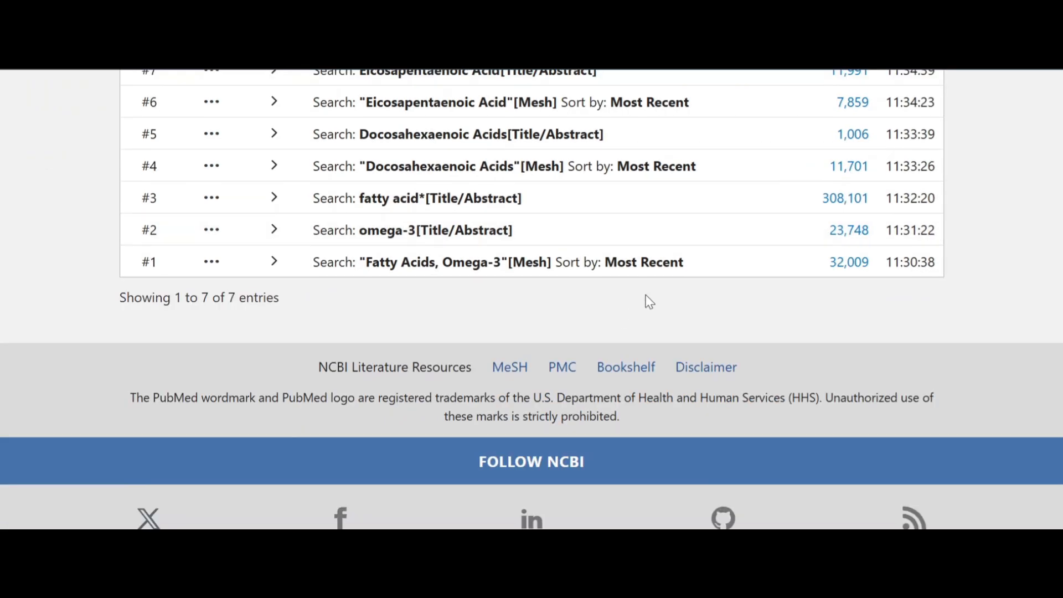
click(511, 367)
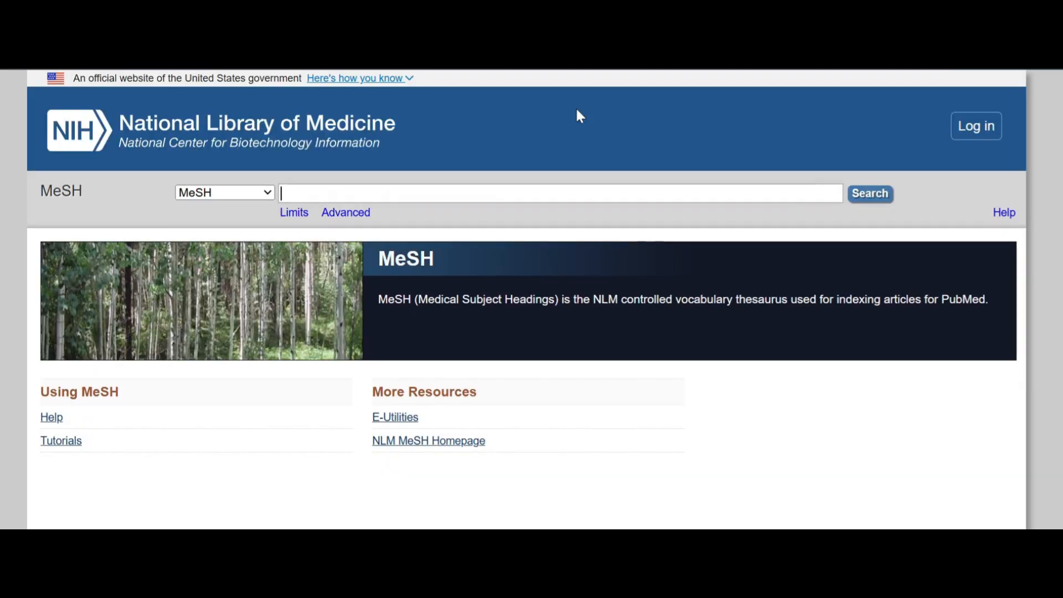
click(349, 195)
text(breast cancer)
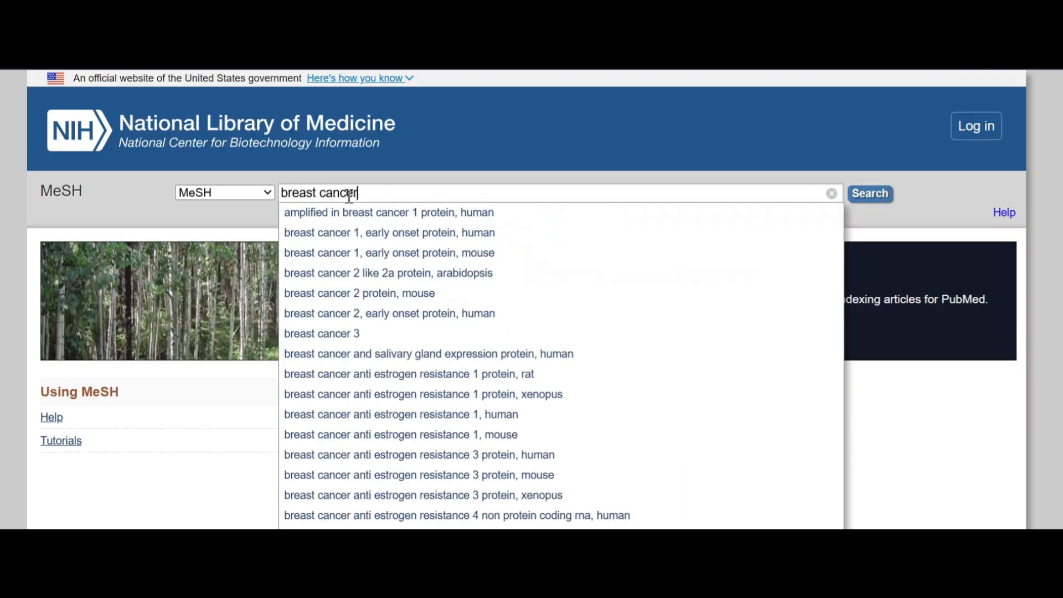
click(874, 195)
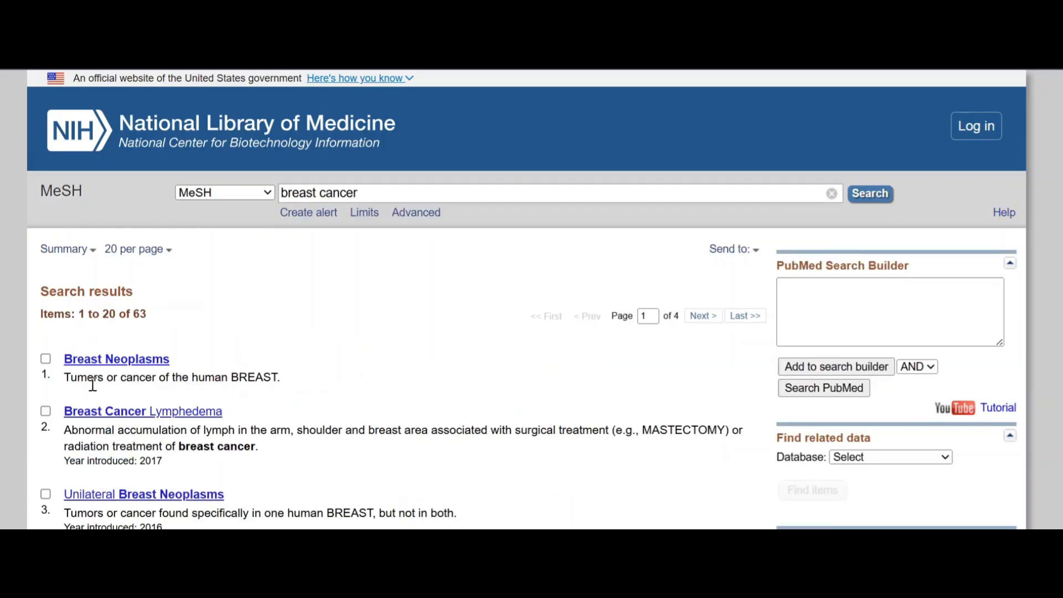
Add the Breast Neoplasms MeSH heading to the PubMed search builder and search PubMed with it
click(44, 363)
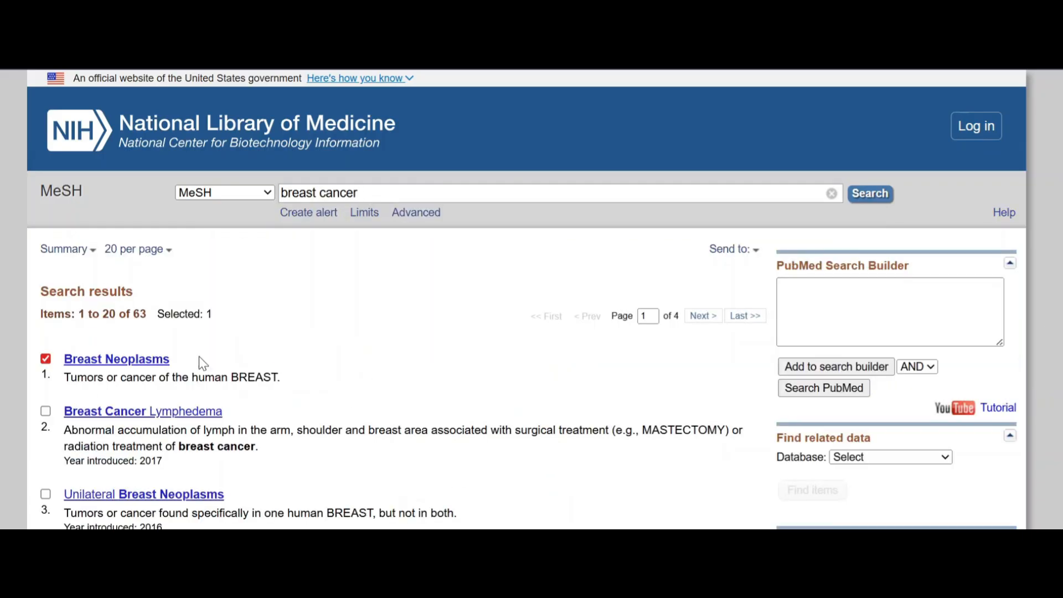
click(816, 370)
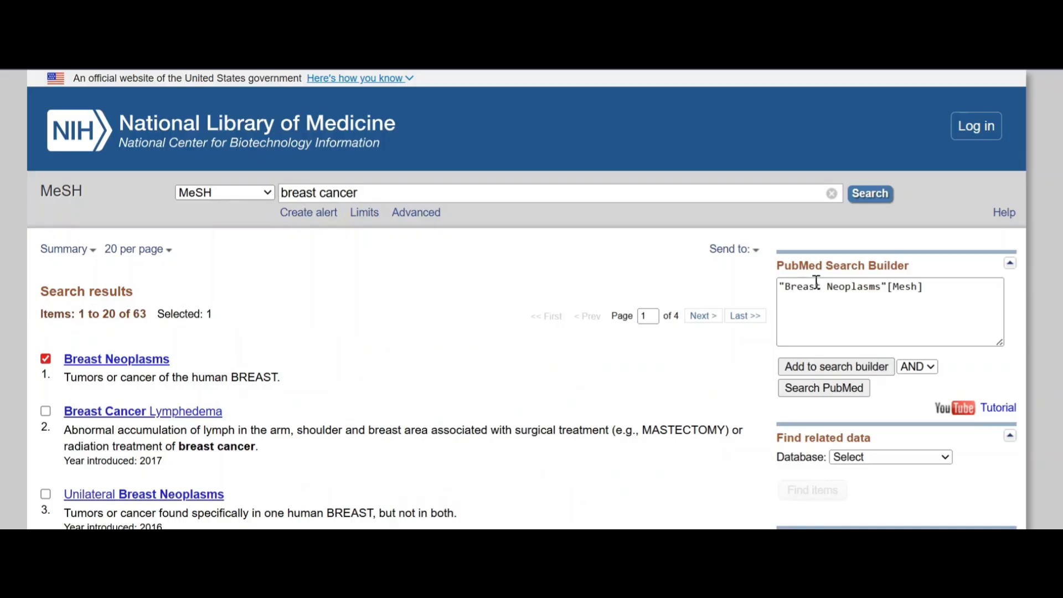
click(834, 387)
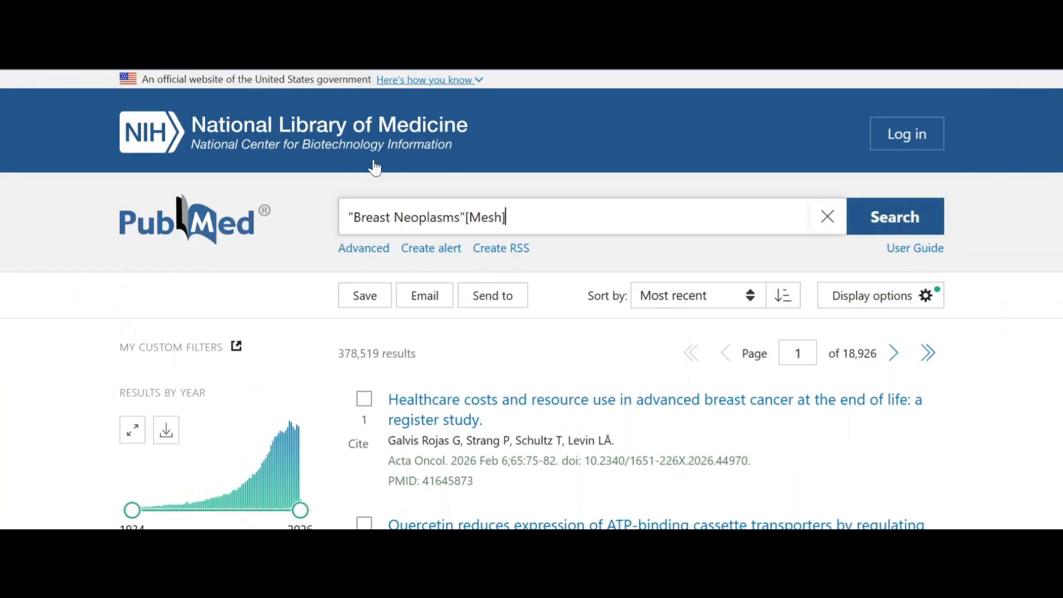
Build an advanced query for breast cancer as a Title/Abstract term and run the search
click(385, 252)
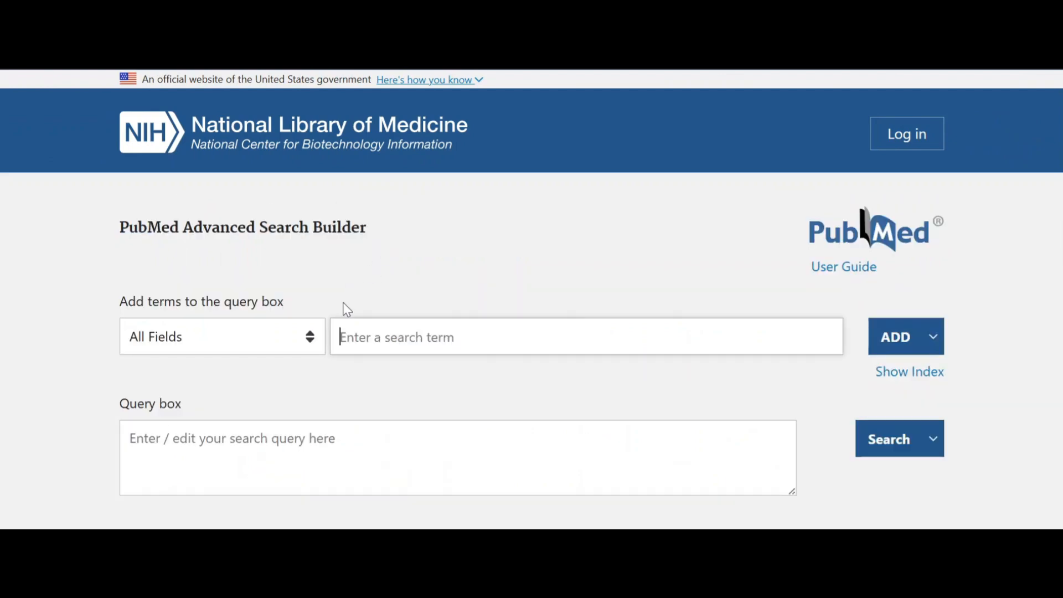
click(303, 335)
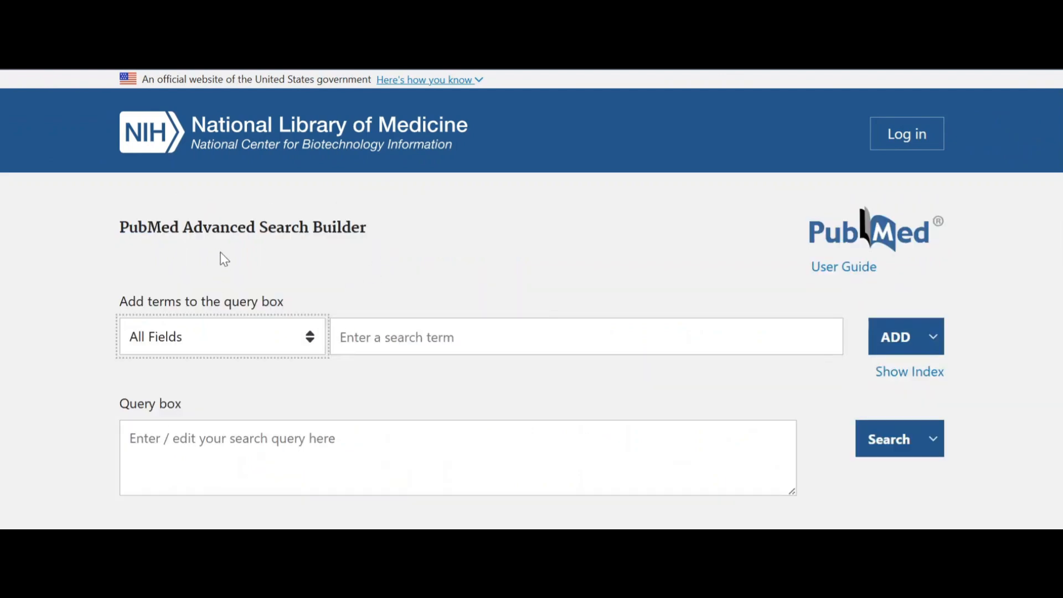
click(199, 252)
click(384, 336)
text(b)
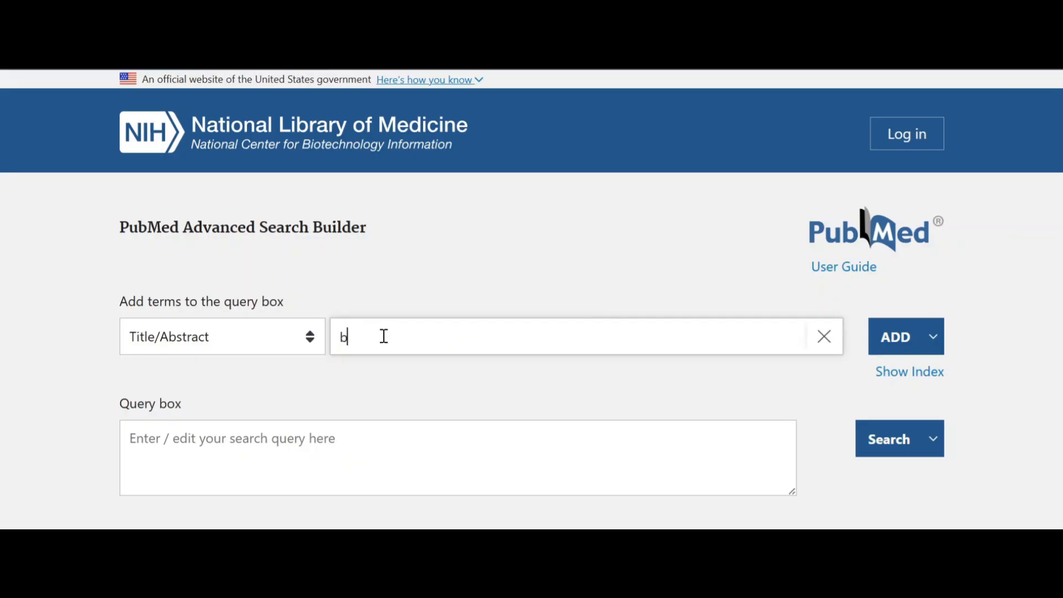
text(reast cancer)
click(904, 332)
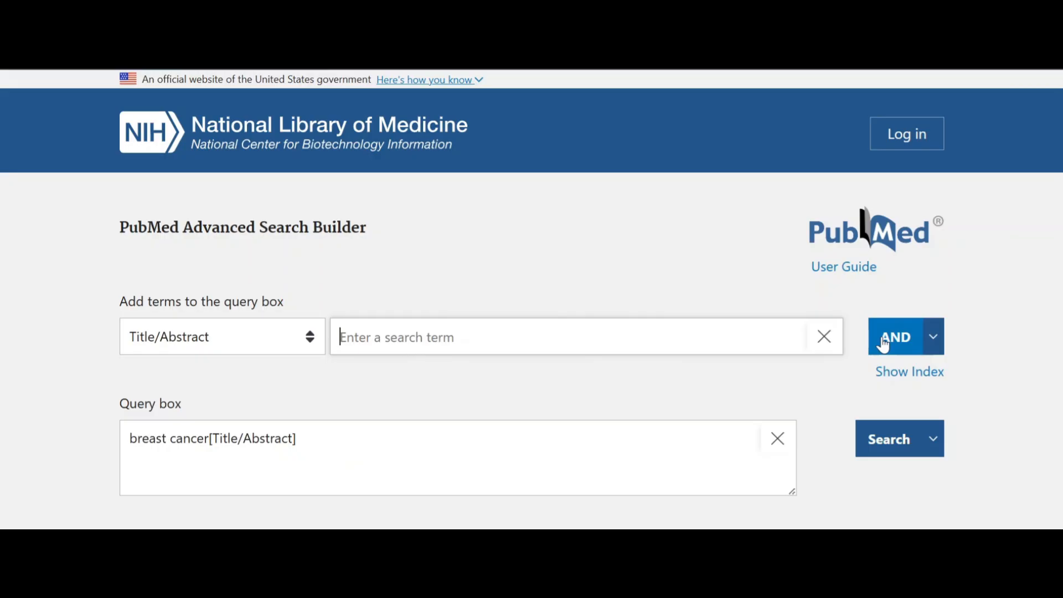
click(865, 439)
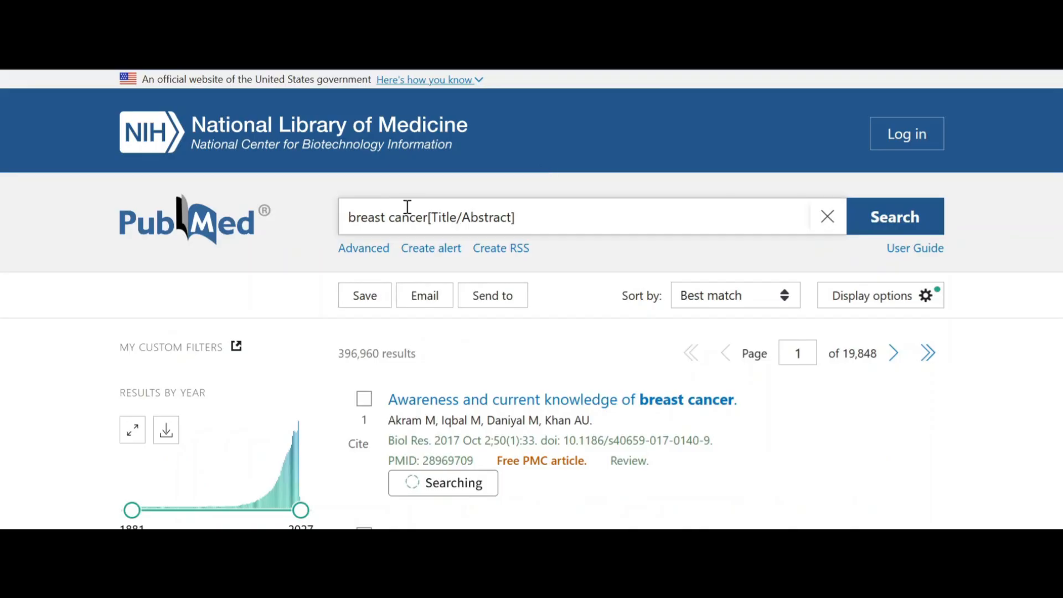
Open the MeSH database from the advanced search page and search it for breast tumor
click(365, 248)
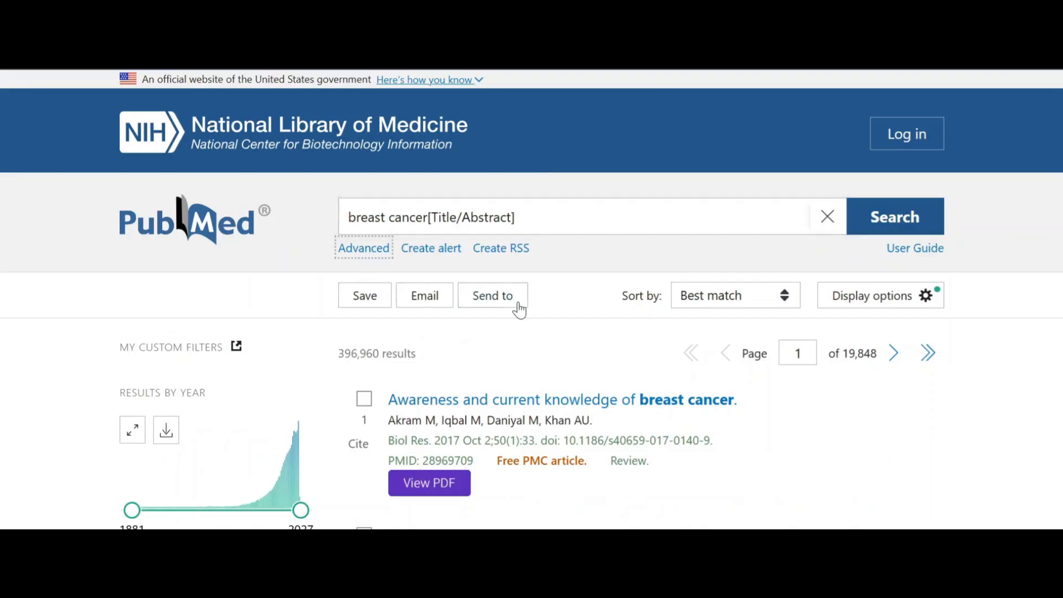
scroll(581, 349, down, 12)
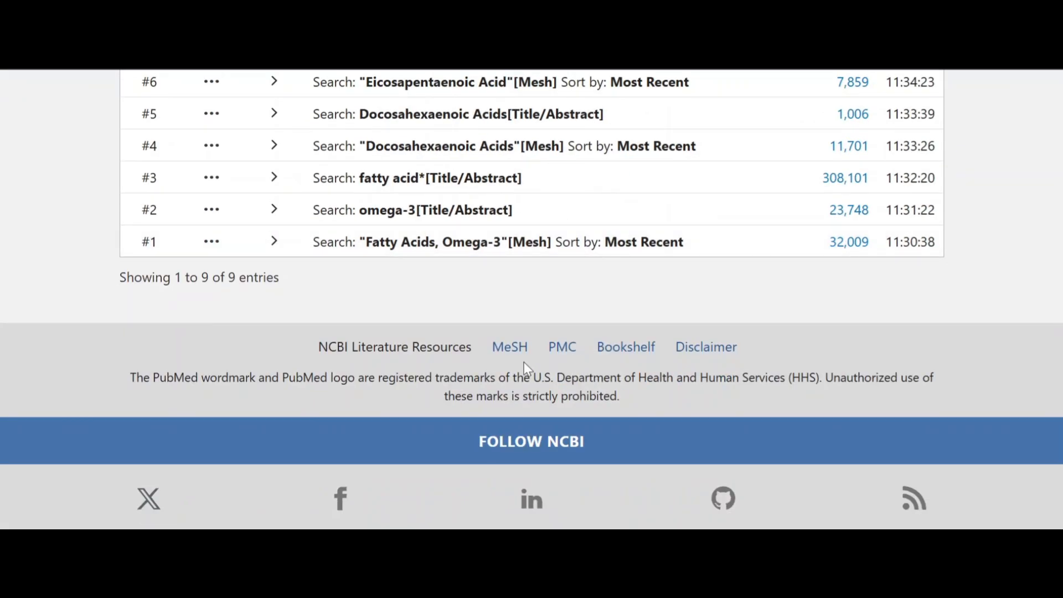
click(508, 347)
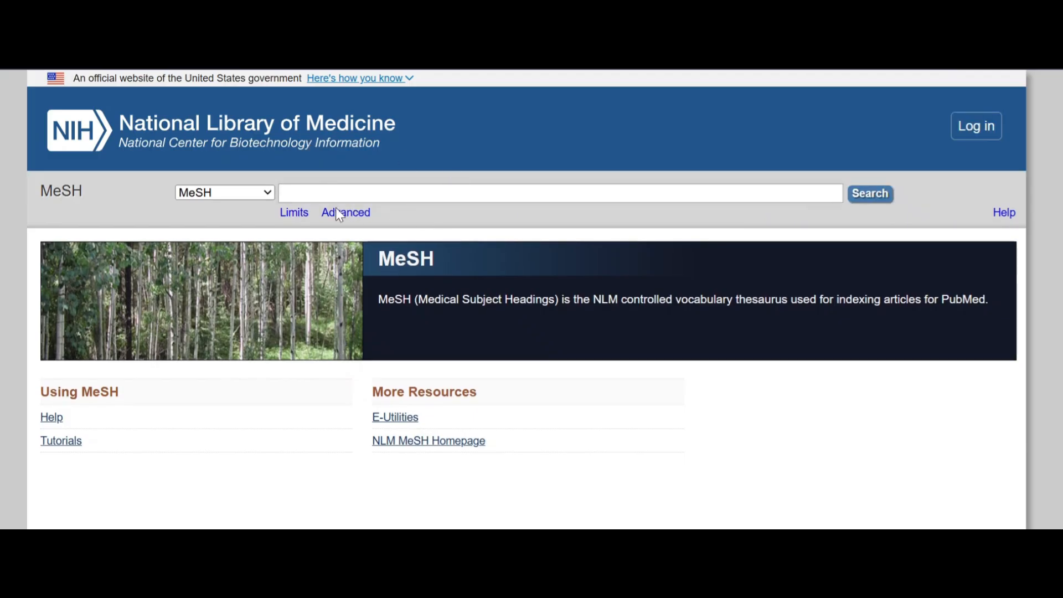
text(breast )
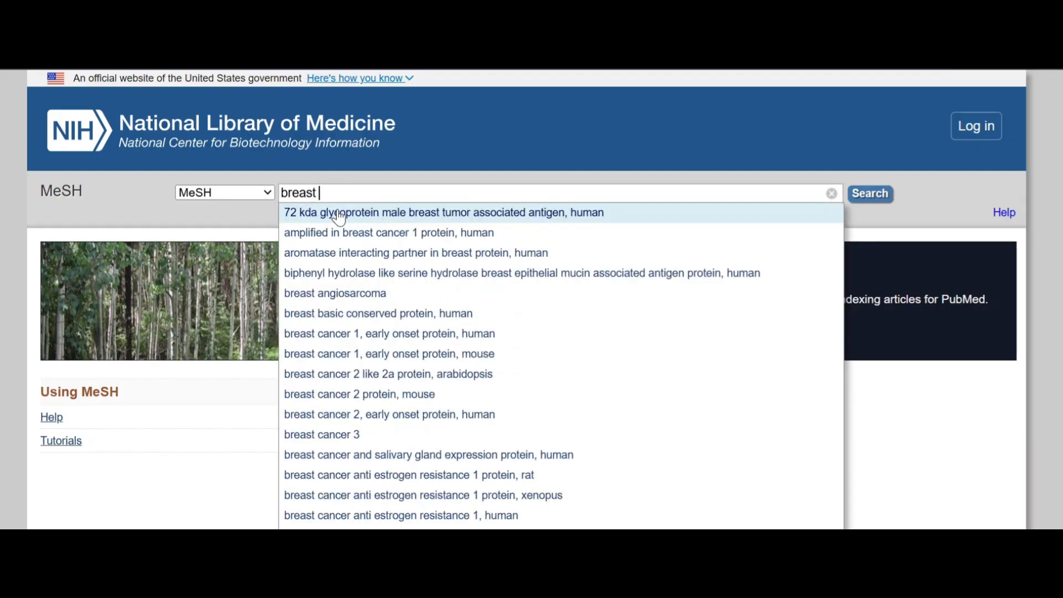
text(tumot)
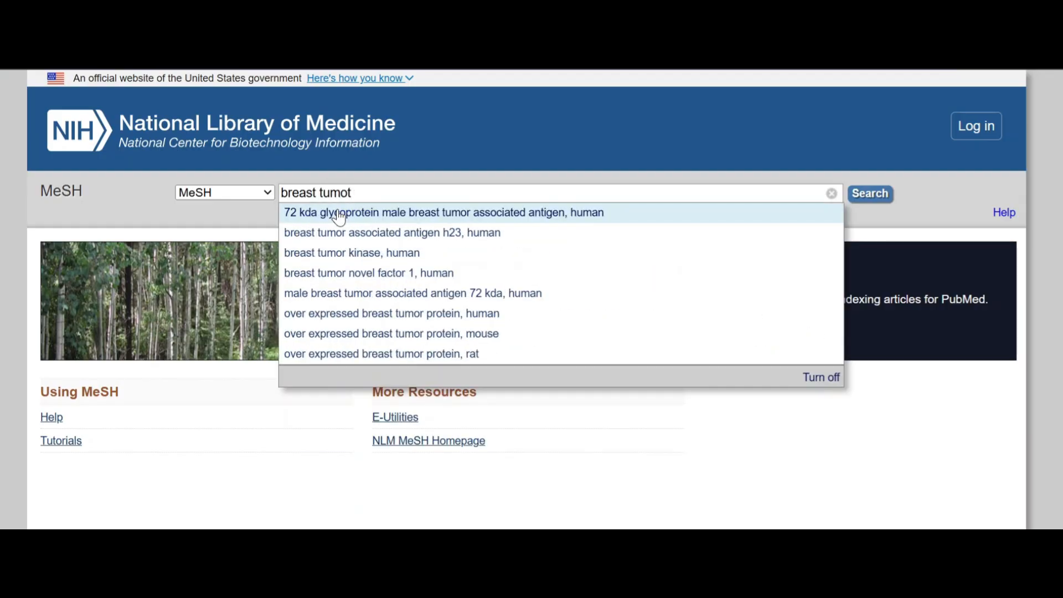
key(BackSpace)
text(r)
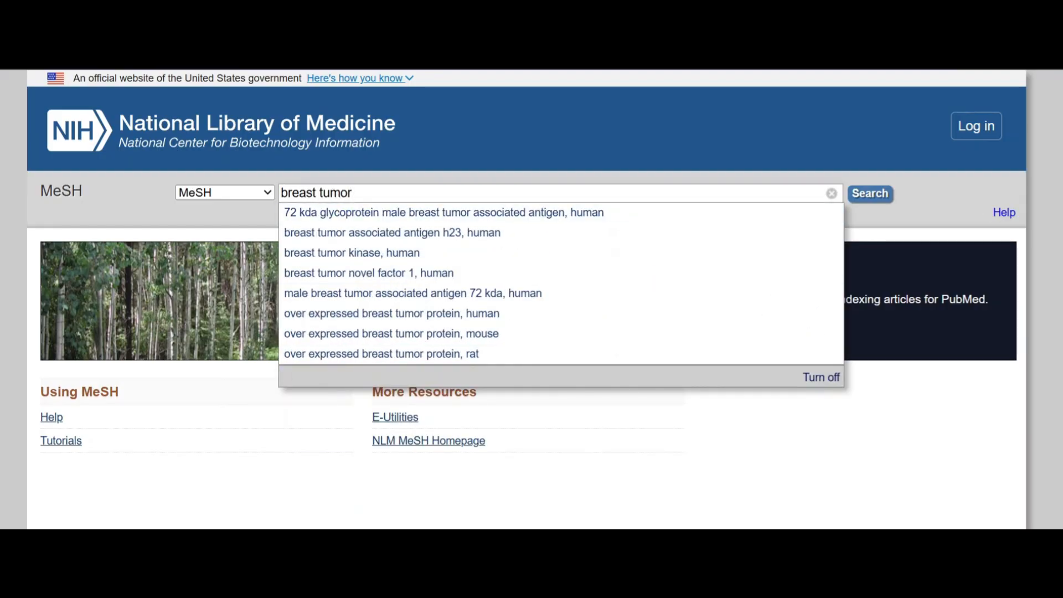
click(870, 195)
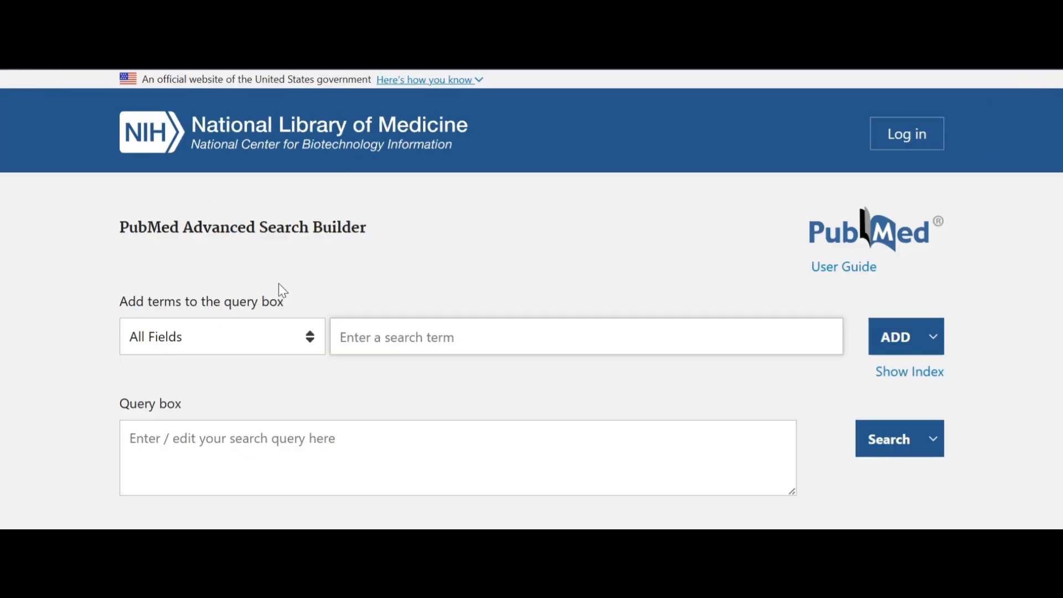
Build an advanced query for breast tumor as a Title/Abstract term and run the search
click(317, 340)
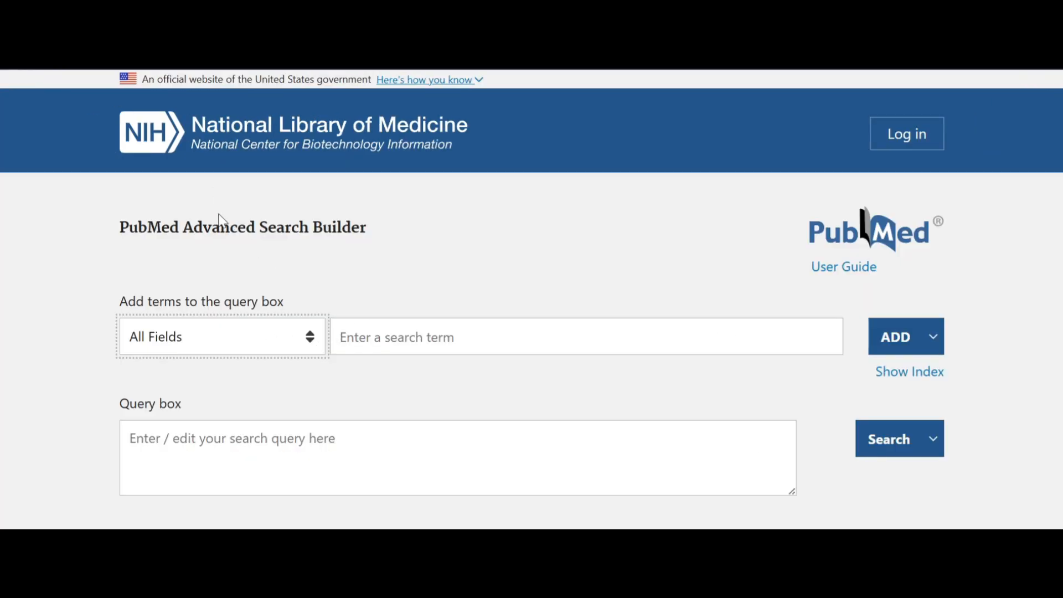
click(190, 244)
click(309, 335)
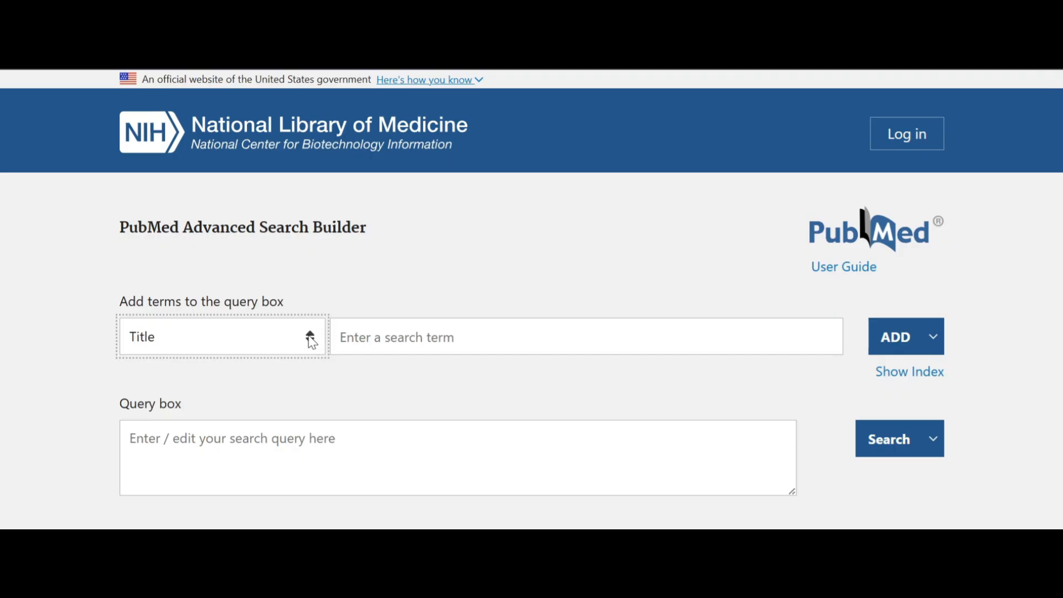
click(226, 277)
click(383, 338)
text(b)
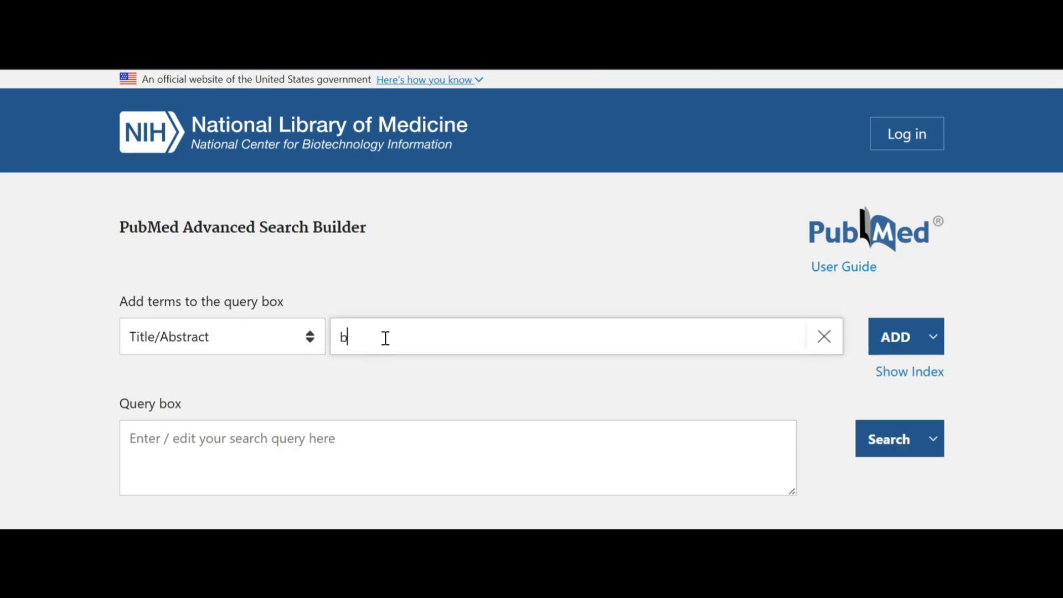
text(reast tumor)
click(885, 336)
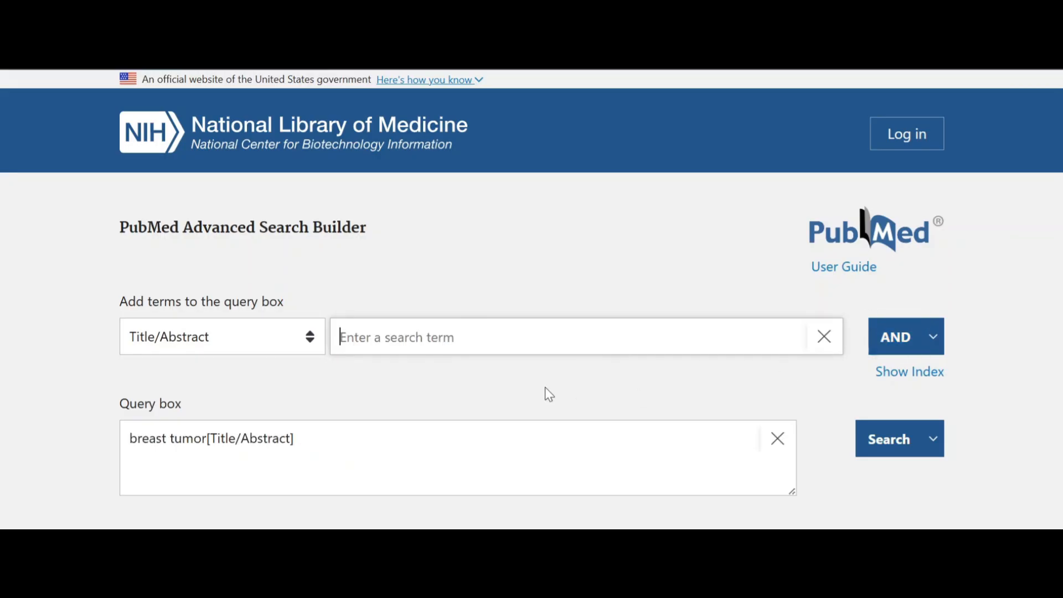
click(885, 444)
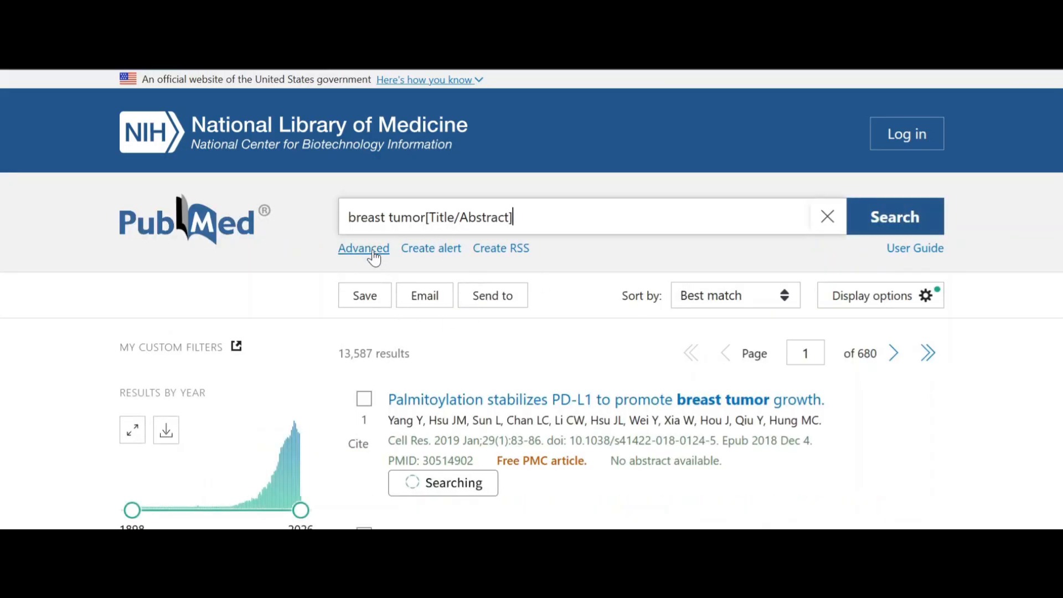
Return to the advanced search builder and choose Title/Abstract as the field for the new term
click(370, 253)
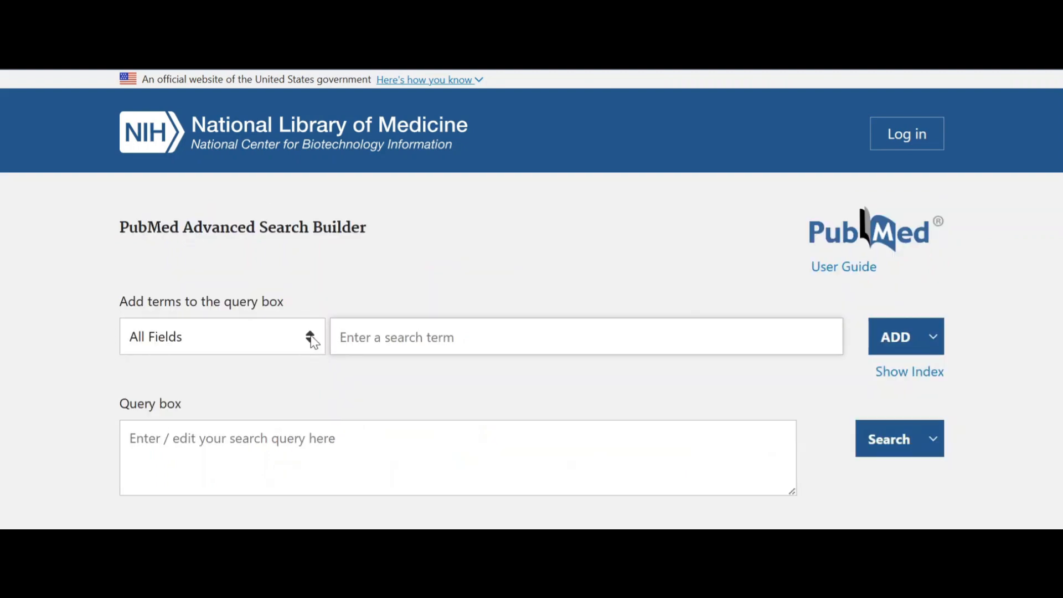
click(311, 336)
click(215, 258)
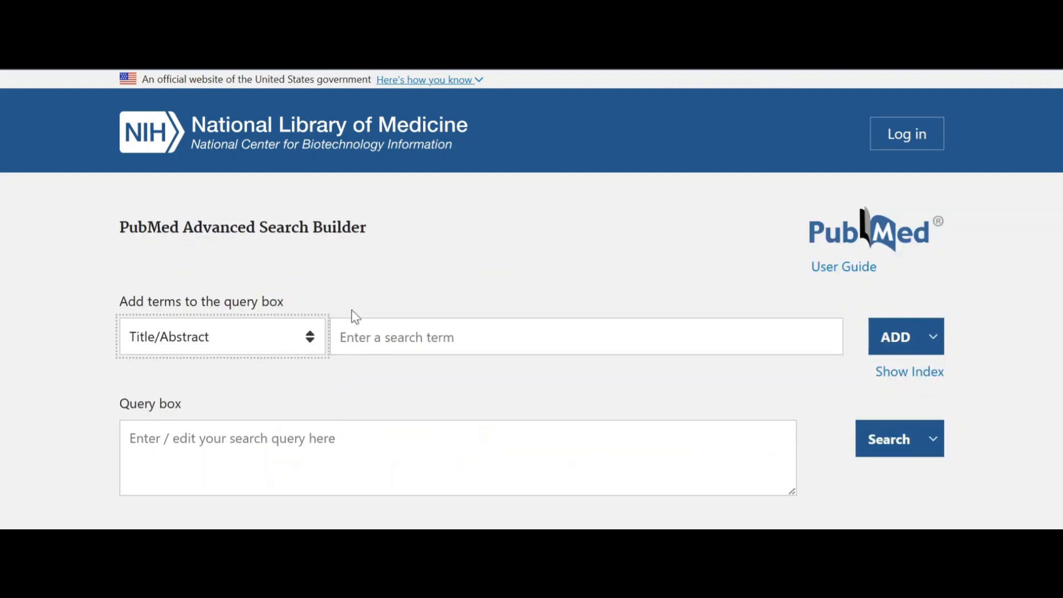
click(391, 335)
text(breas)
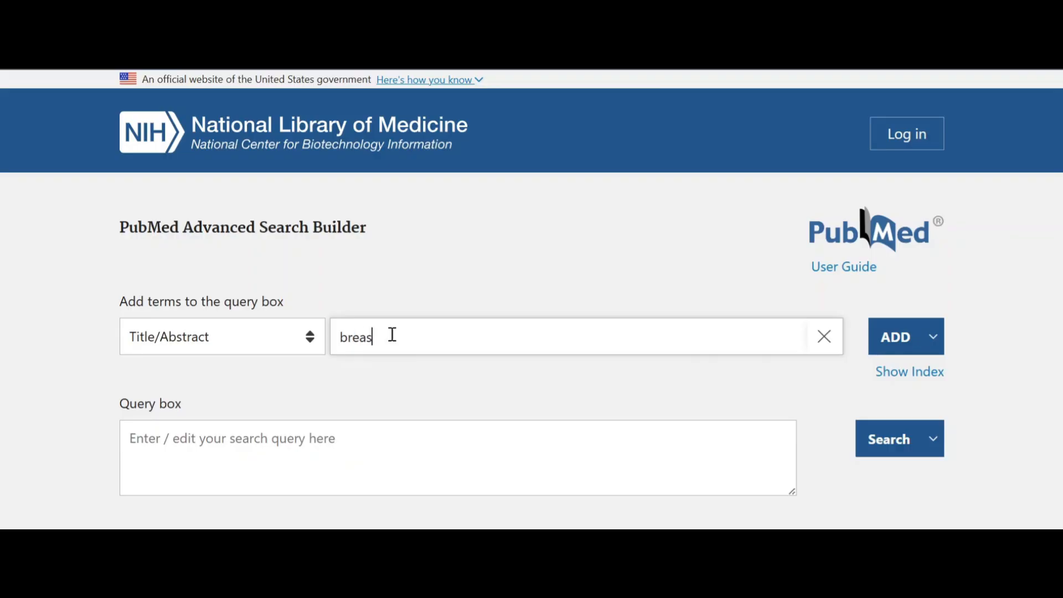
text(t t)
key(BackSpace)
key(BackSpace)
key(BackSpace)
key(BackSpace)
key(BackSpace)
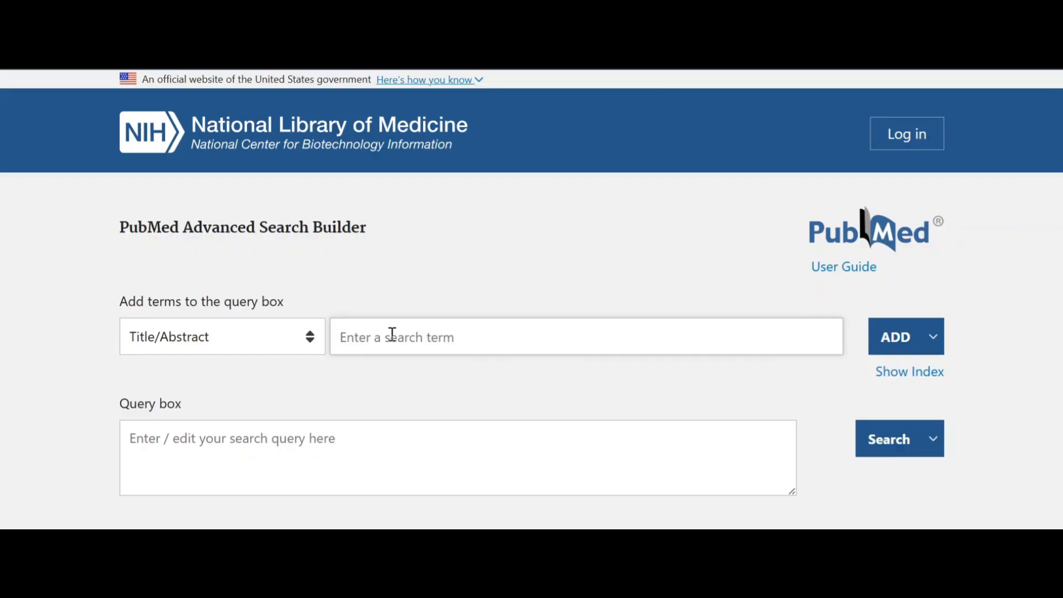
Add mammary cancer to the query as a Title/Abstract term and run the search
text(mammary ca)
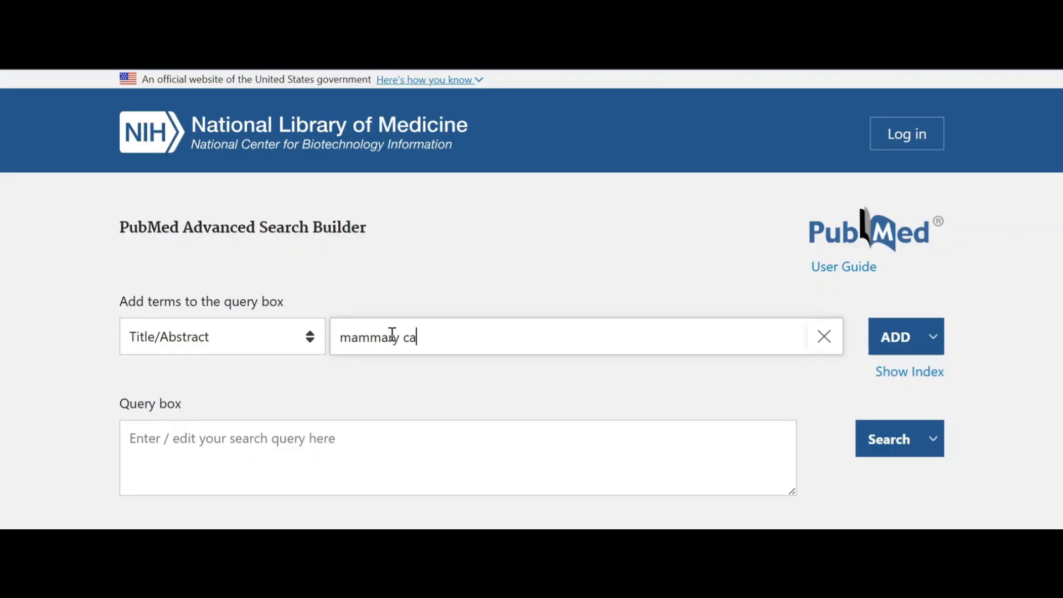
text(ncer)
click(897, 336)
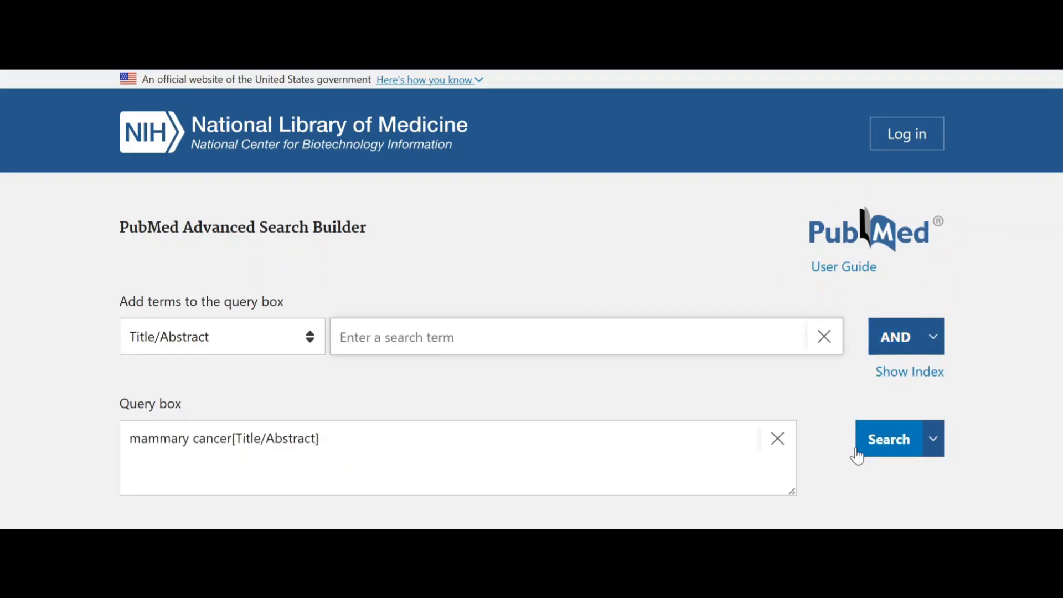
click(888, 435)
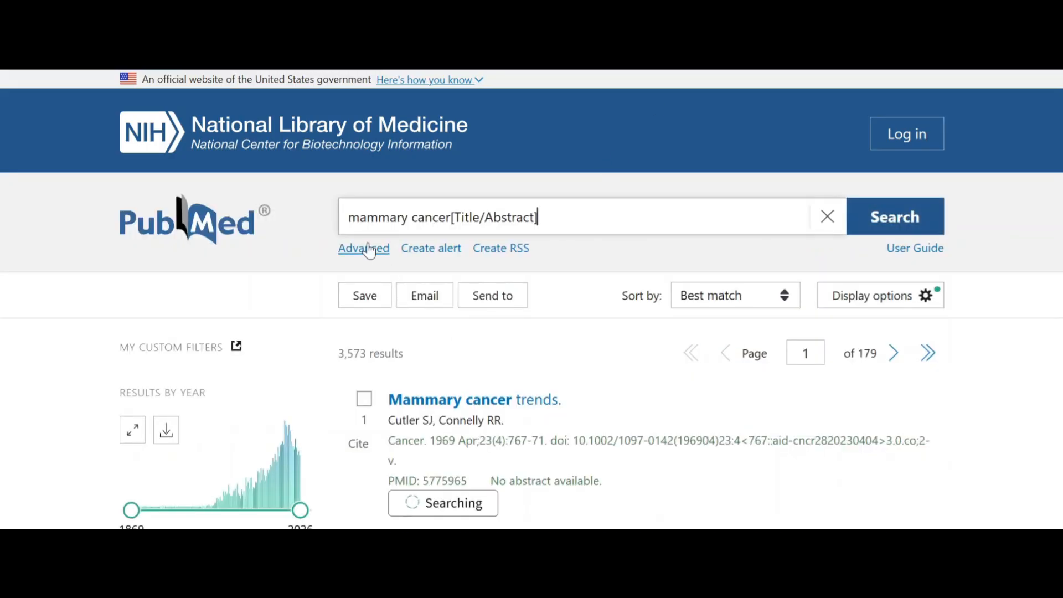
Build an advanced query for mammary tumor as a Title/Abstract term and run the search
click(367, 249)
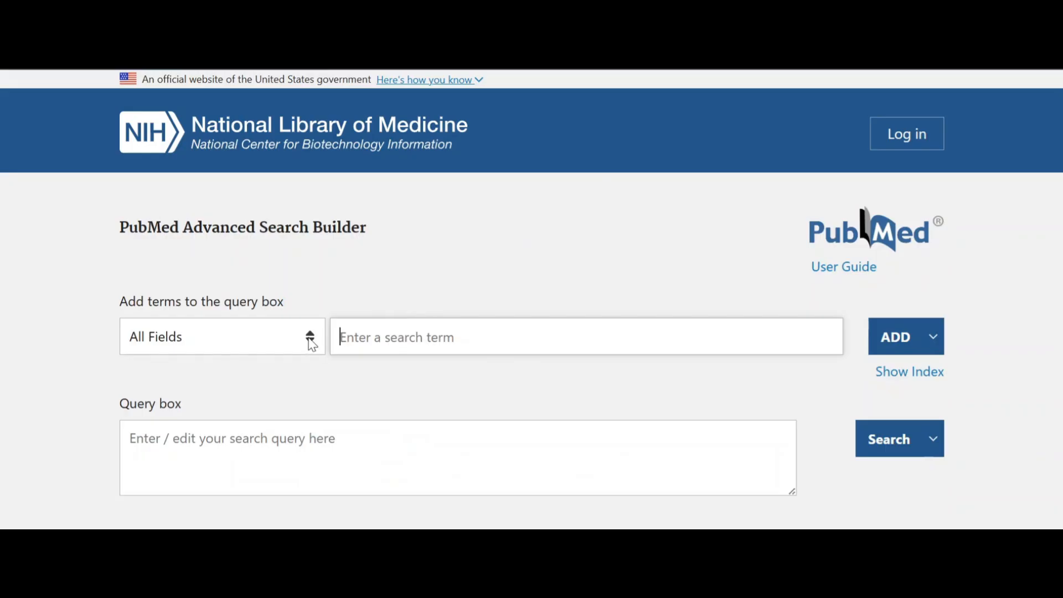
click(312, 344)
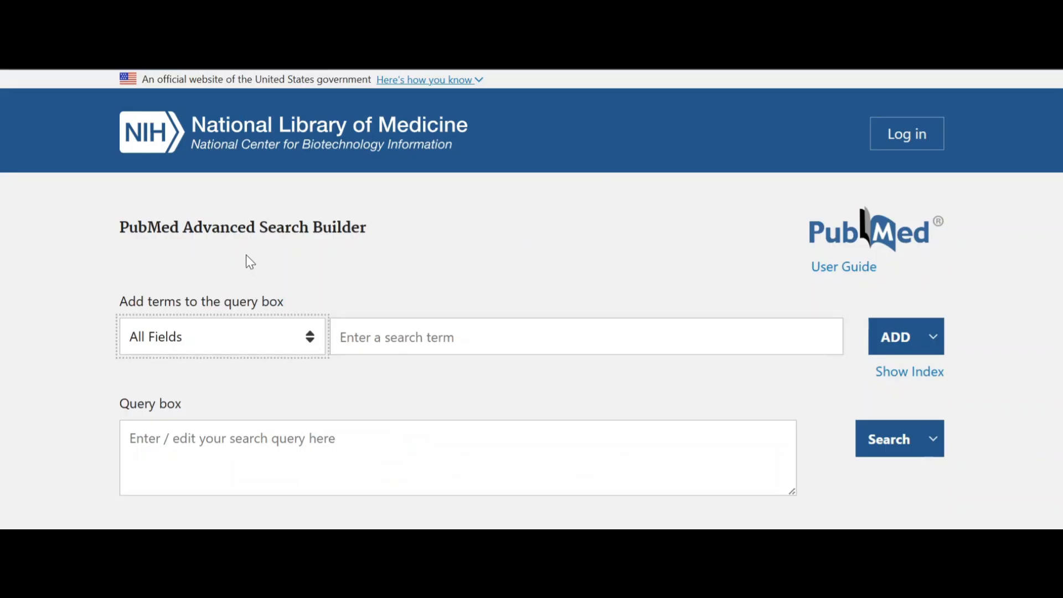
key(t)
key(t)
key(t)
click(403, 348)
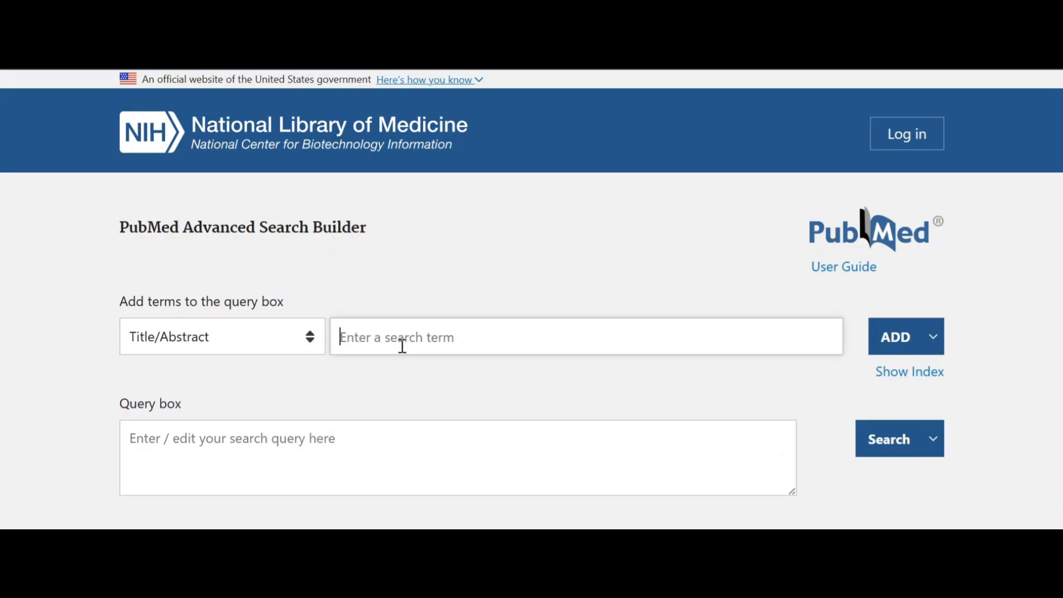
text(mammary tumor)
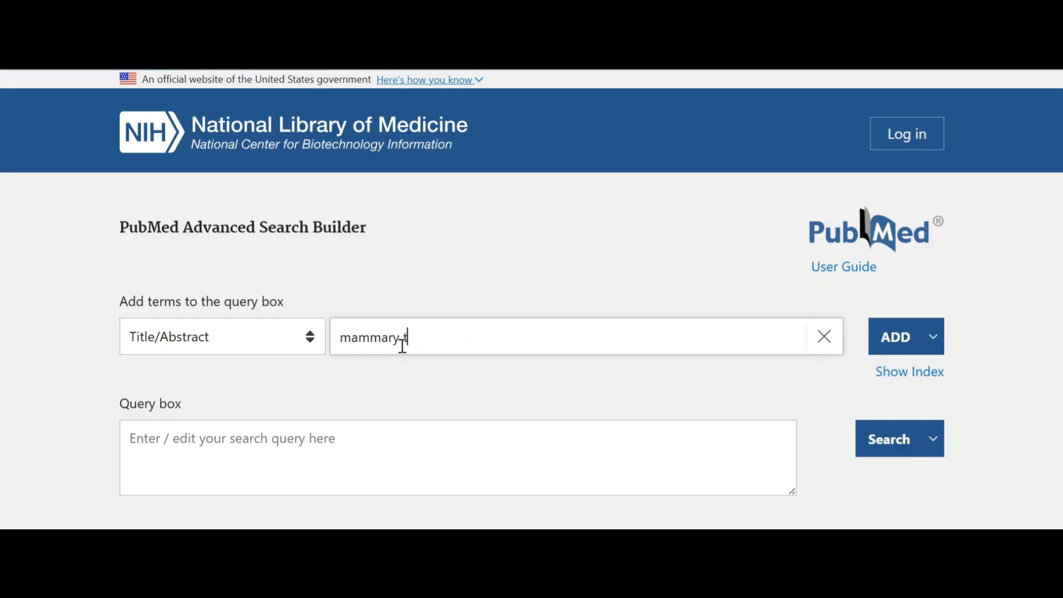
click(895, 340)
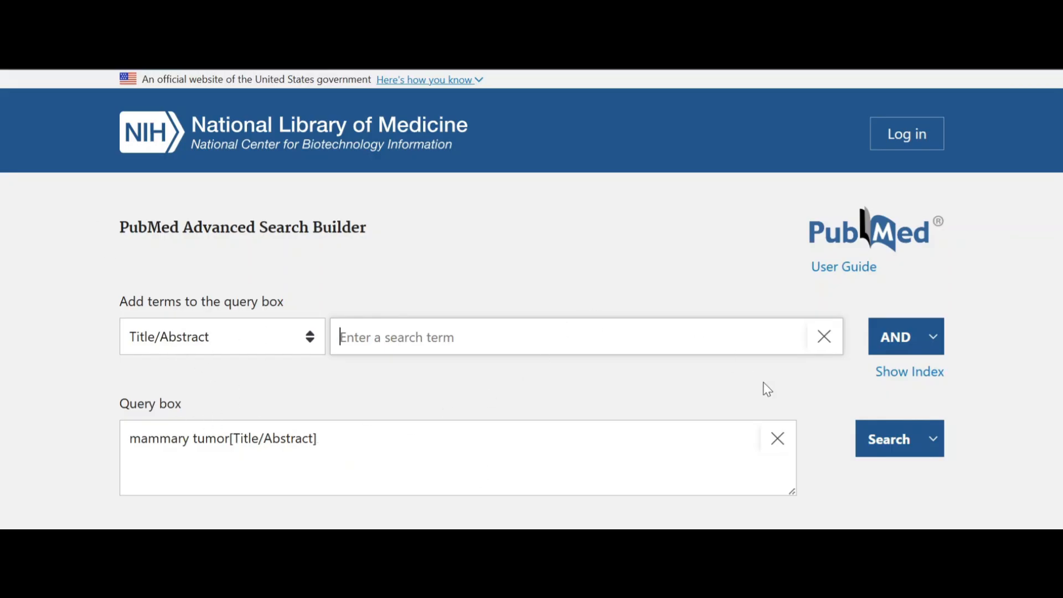
click(877, 439)
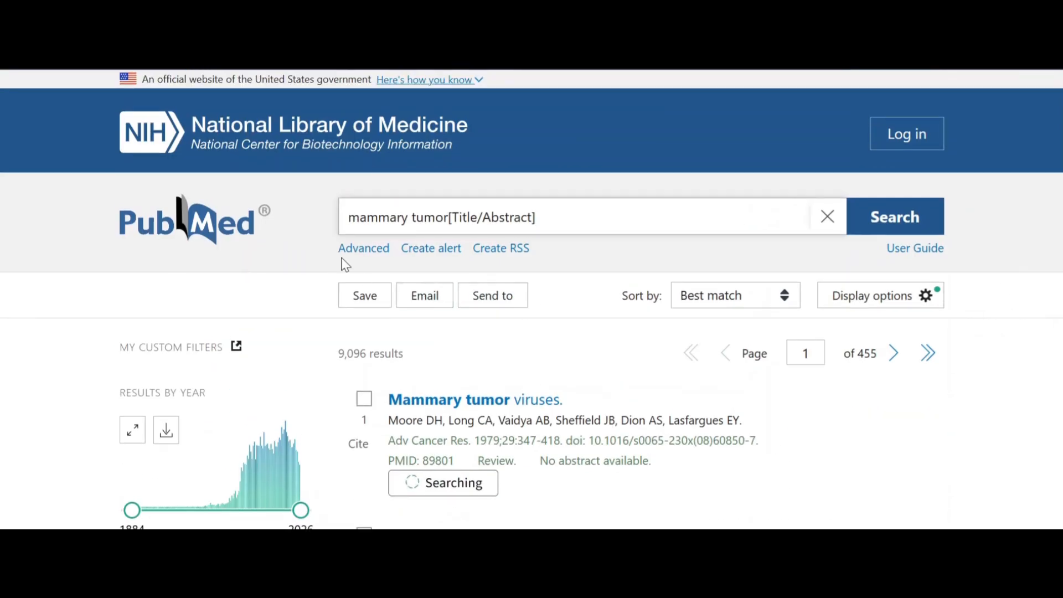
Add the "Fatty Acids, Omega-3"[Mesh] search from the advanced search history to the query box
click(382, 250)
scroll(381, 155, down, 10)
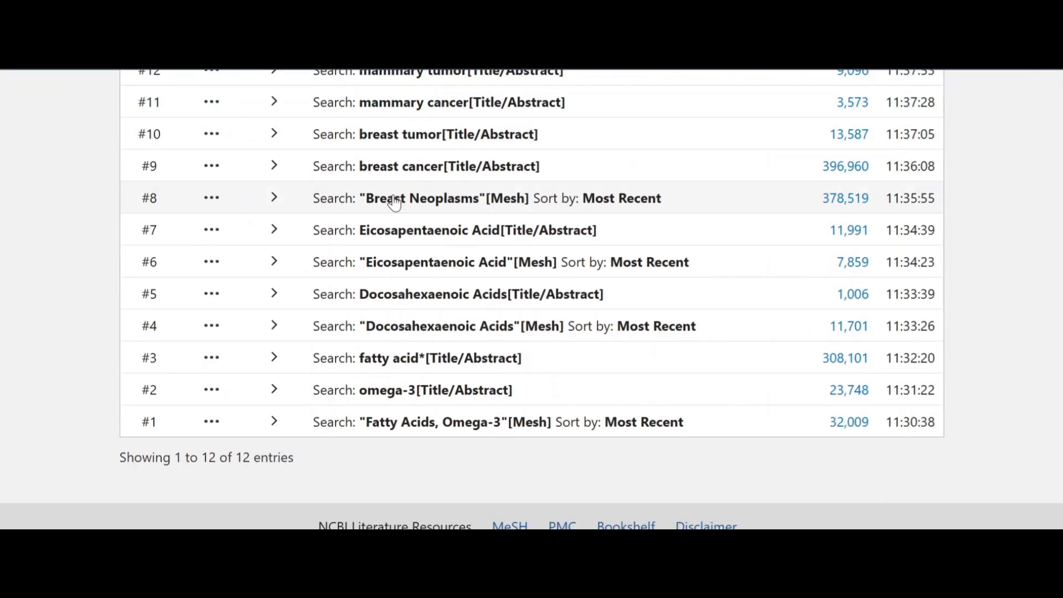
scroll(404, 231, up, 2)
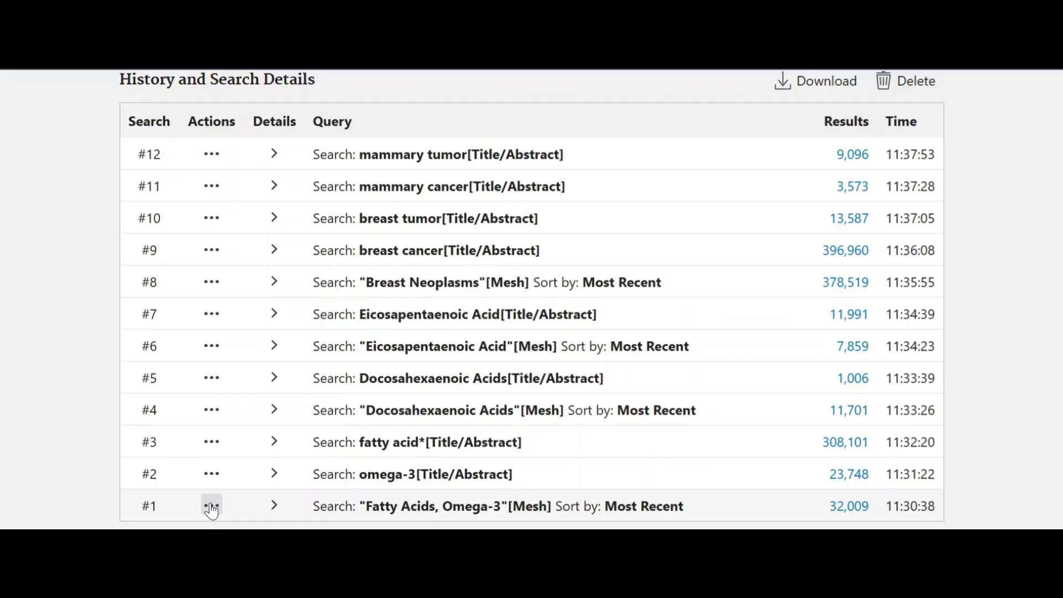
click(211, 510)
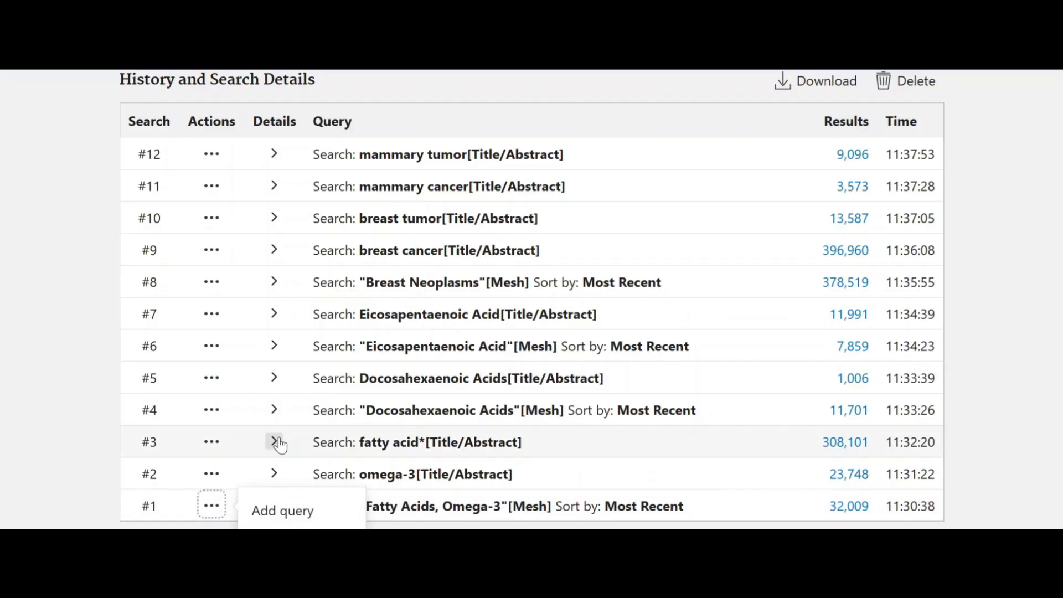
scroll(279, 443, down, 2)
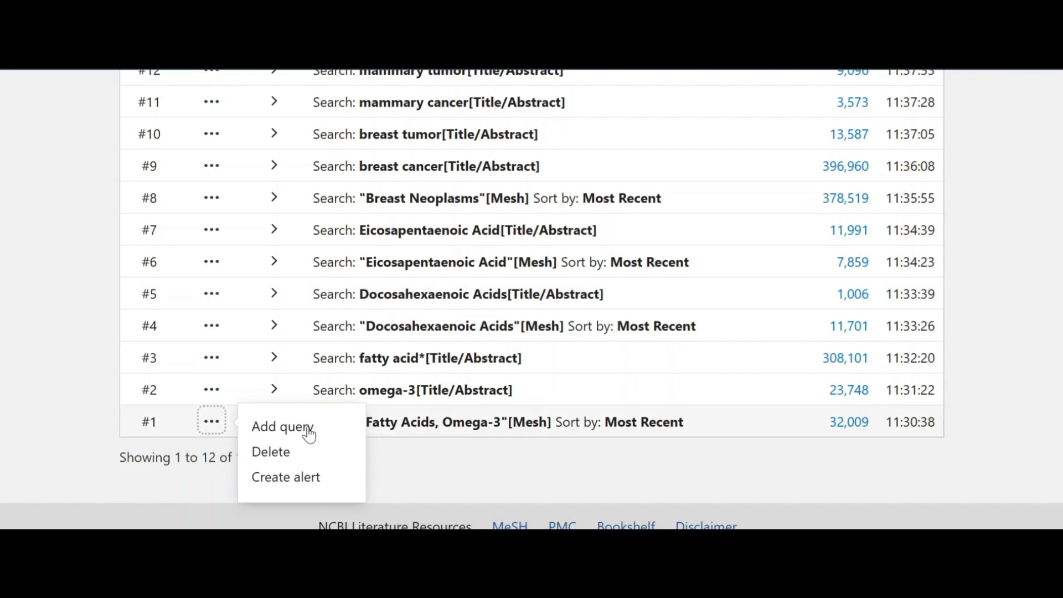
click(309, 433)
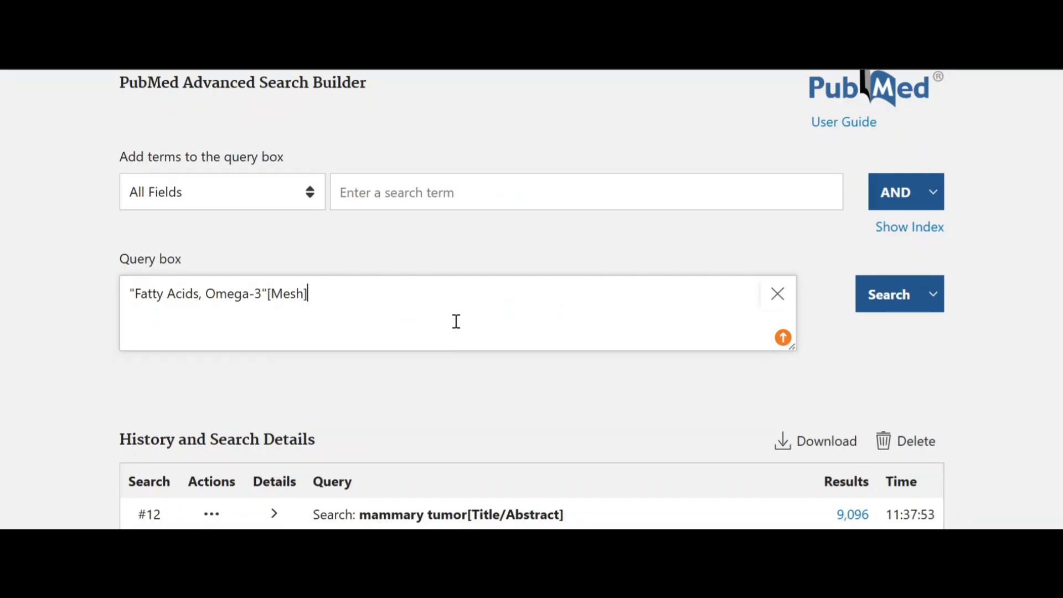
Add the omega-3 and fatty acid* Title/Abstract searches from the history to the query with OR
scroll(457, 321, down, 10)
click(211, 256)
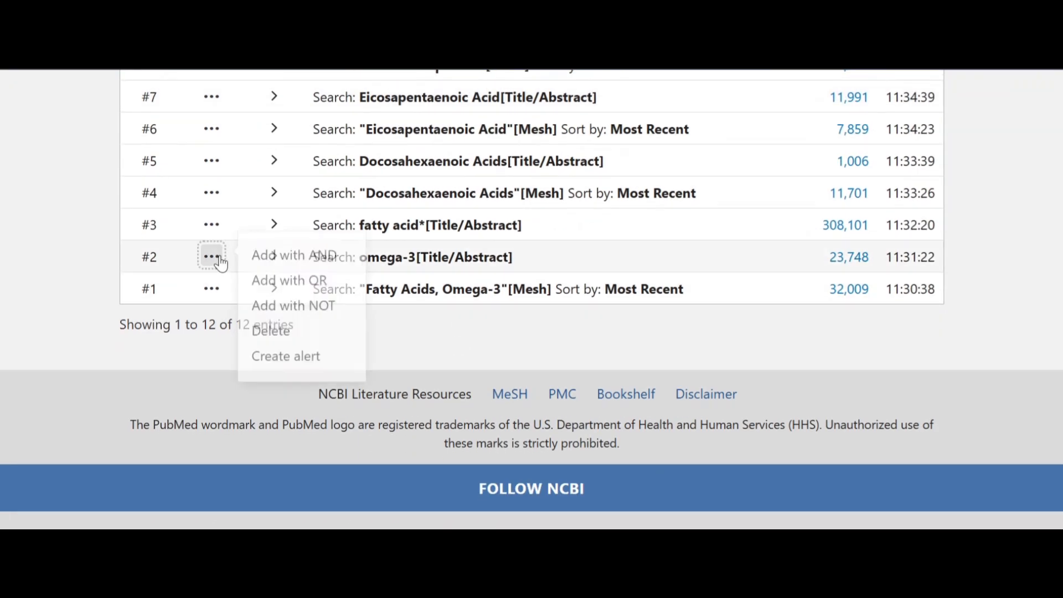
click(319, 294)
scroll(420, 379, down, 10)
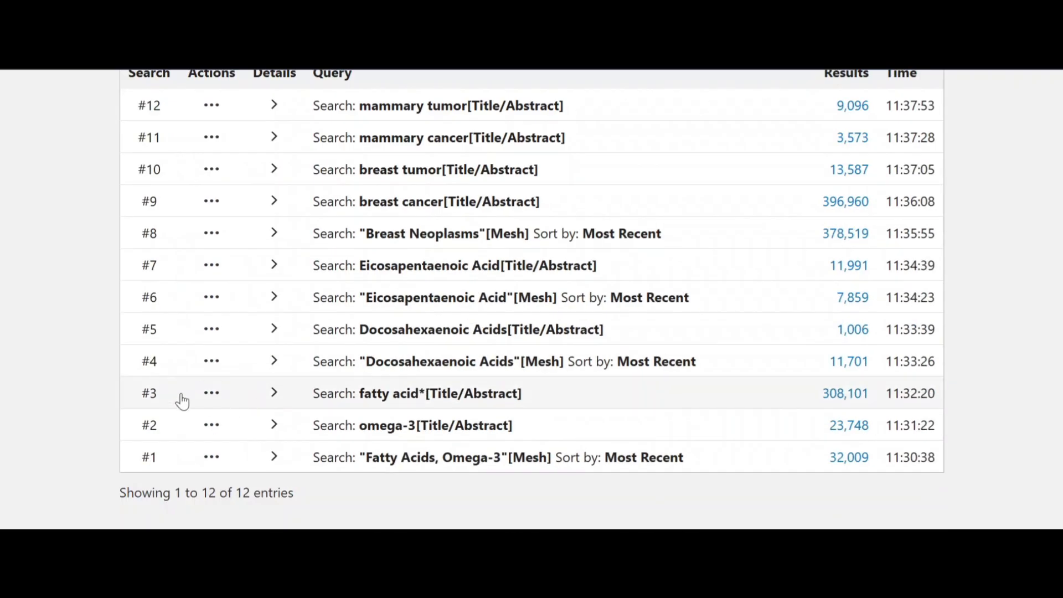
click(212, 392)
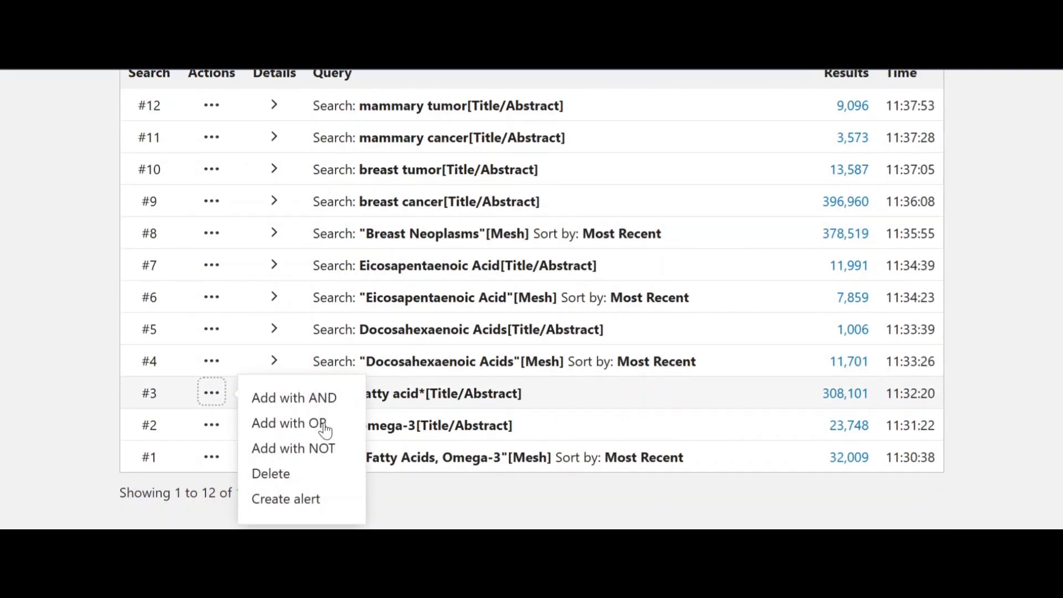
click(326, 426)
Add the "Docosahexaenoic Acids"[Mesh] and Docosahexaenoic Acids[Title/Abstract] searches from the history to the query with OR
scroll(351, 301, down, 10)
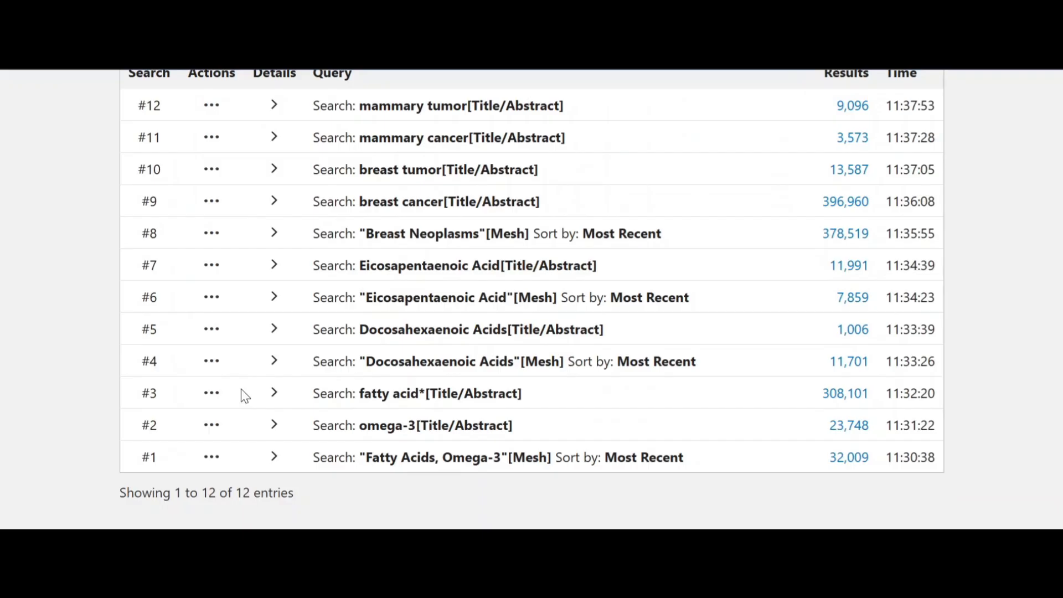
click(212, 362)
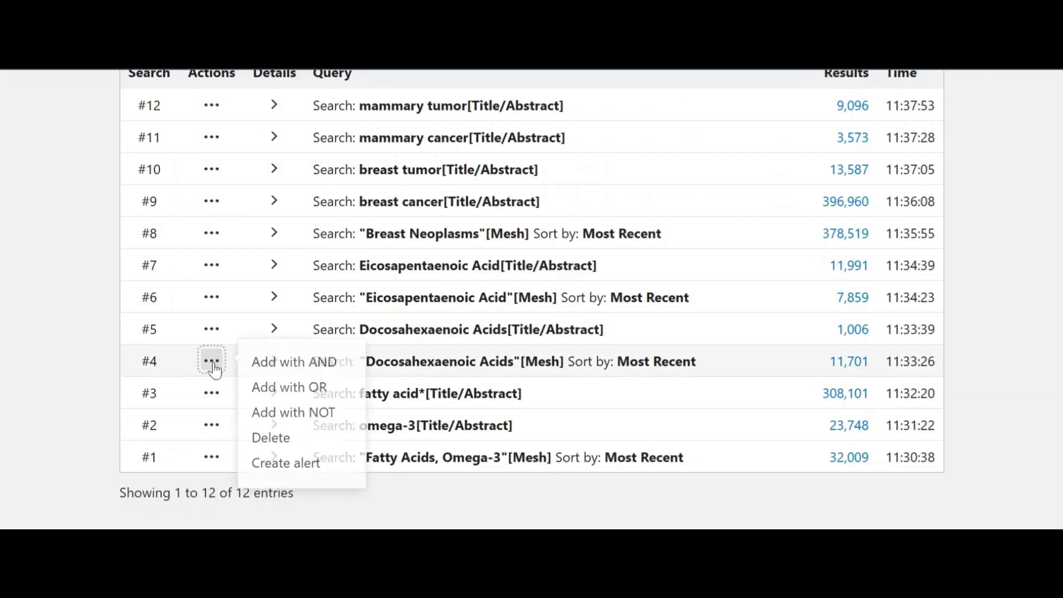
click(289, 388)
scroll(301, 421, down, 10)
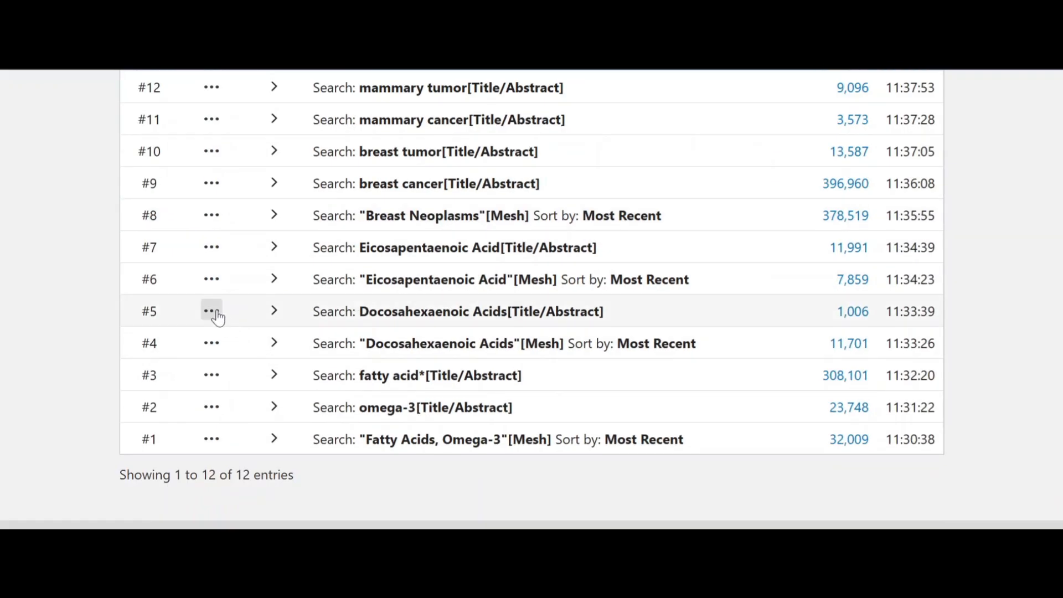
scroll(361, 288, up, 6)
scroll(361, 288, down, 6)
click(214, 315)
click(307, 346)
Add the "Eicosapentaenoic Acid"[Mesh] and Eicosapentaenoic Acid[Title/Abstract] searches from the history to the query with OR
scroll(309, 333, down, 5)
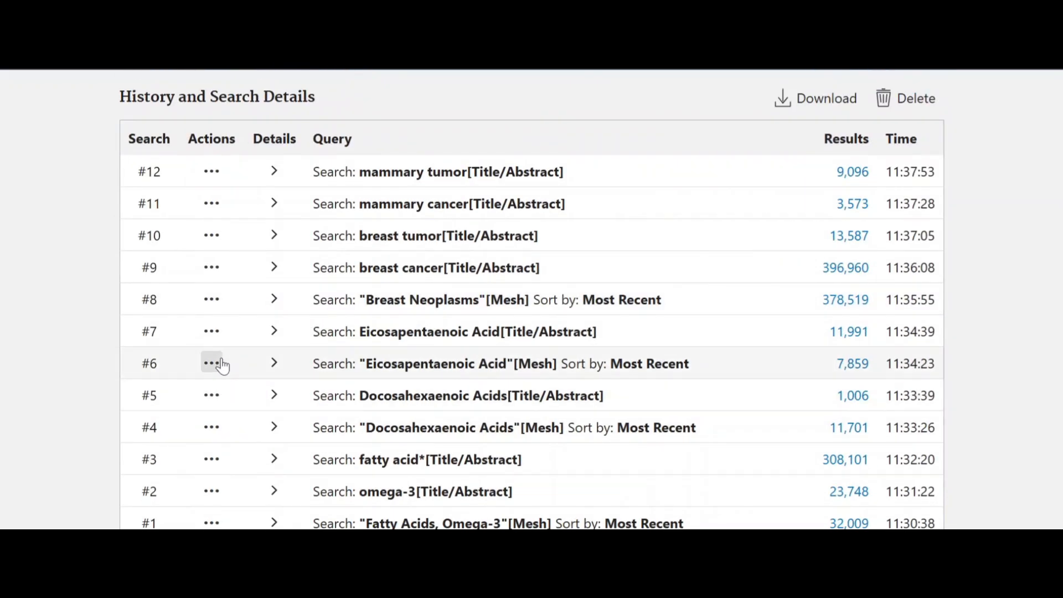
click(214, 363)
click(299, 394)
scroll(305, 383, down, 5)
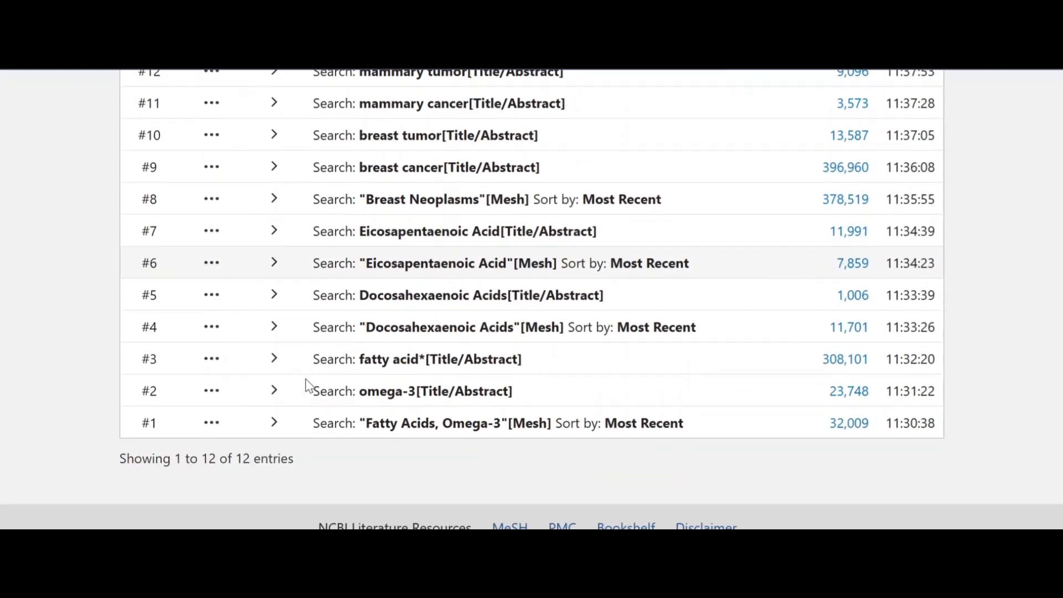
click(214, 230)
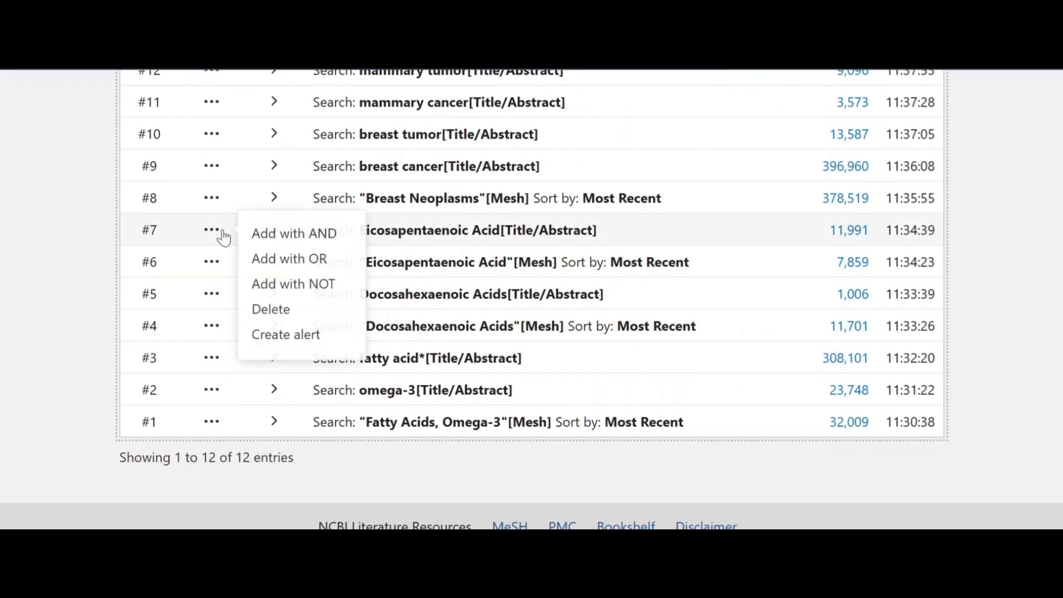
click(299, 256)
Run the combined OR query of all omega-3, fatty acid, docosahexaenoic and eicosapentaenoic acid searches
scroll(477, 275, down, 2)
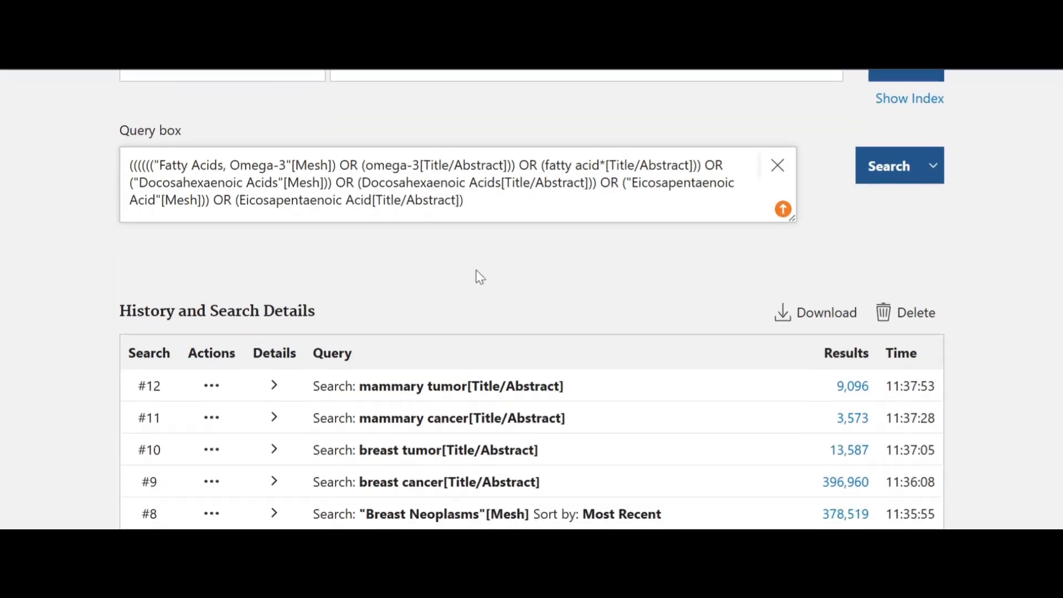
scroll(468, 302, up, 2)
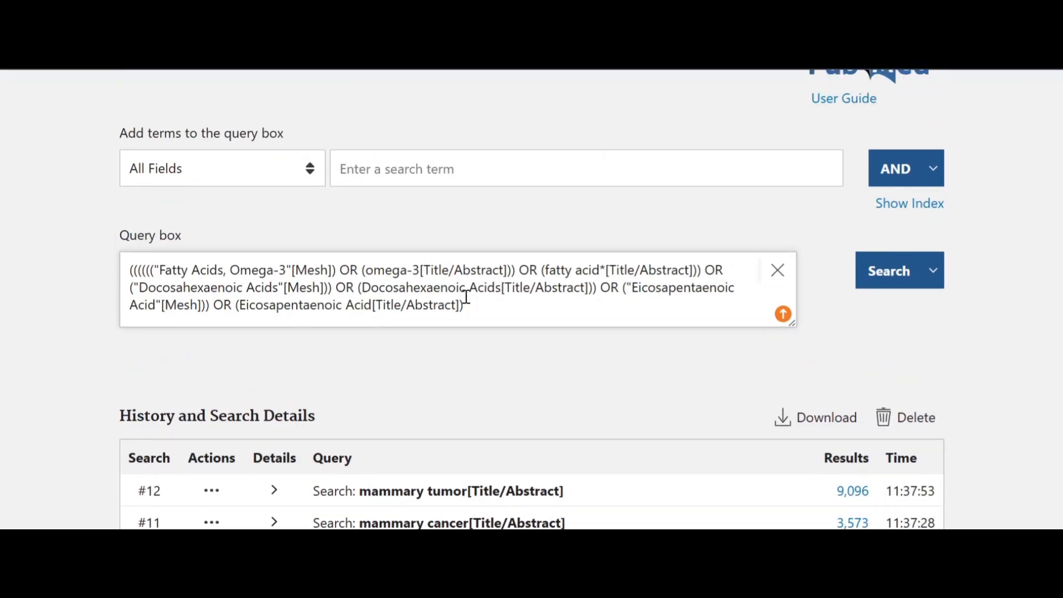
click(888, 282)
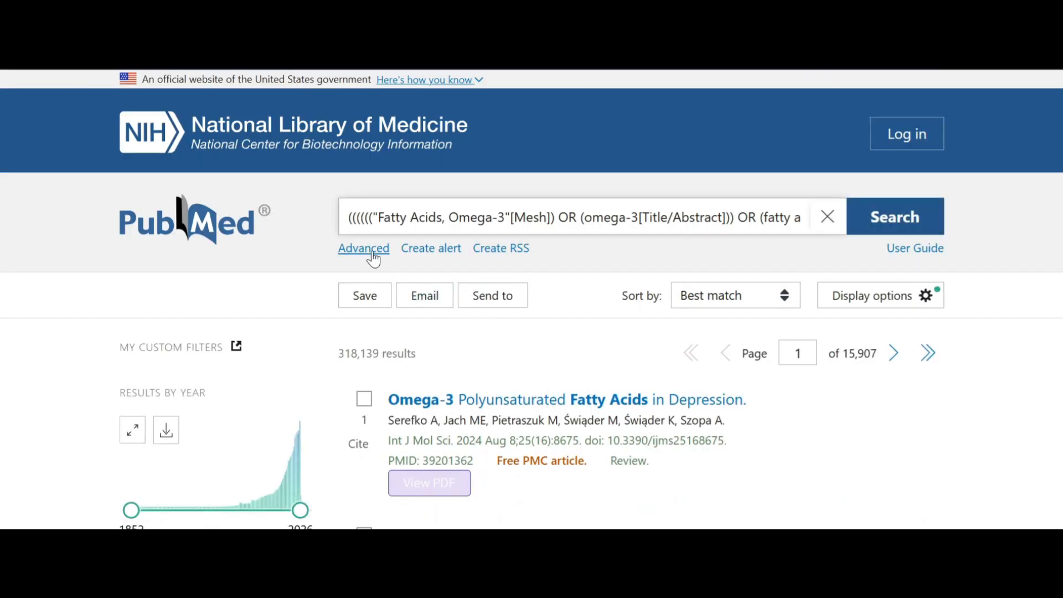
scroll(482, 266, down, 10)
scroll(482, 266, up, 10)
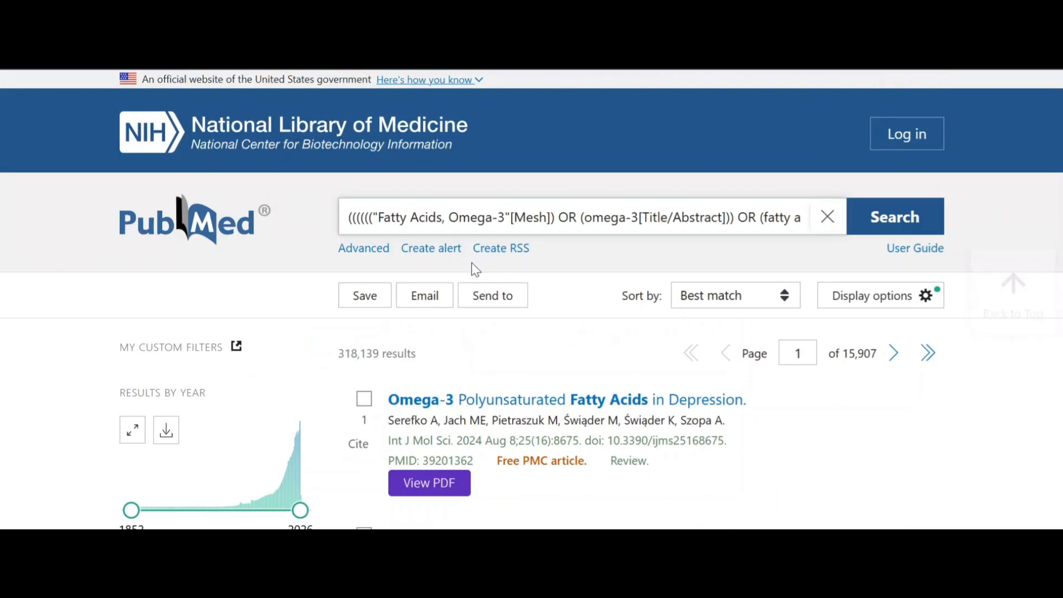
Return to the advanced search history and add the "Breast Neoplasms"[Mesh] search to the empty query box
click(380, 250)
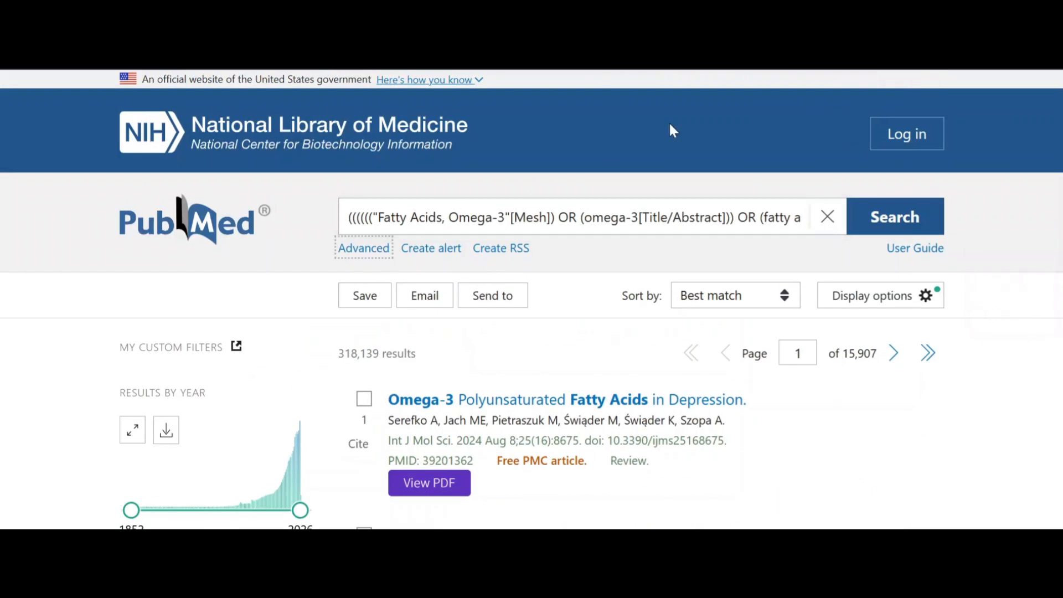
scroll(225, 429, down, 5)
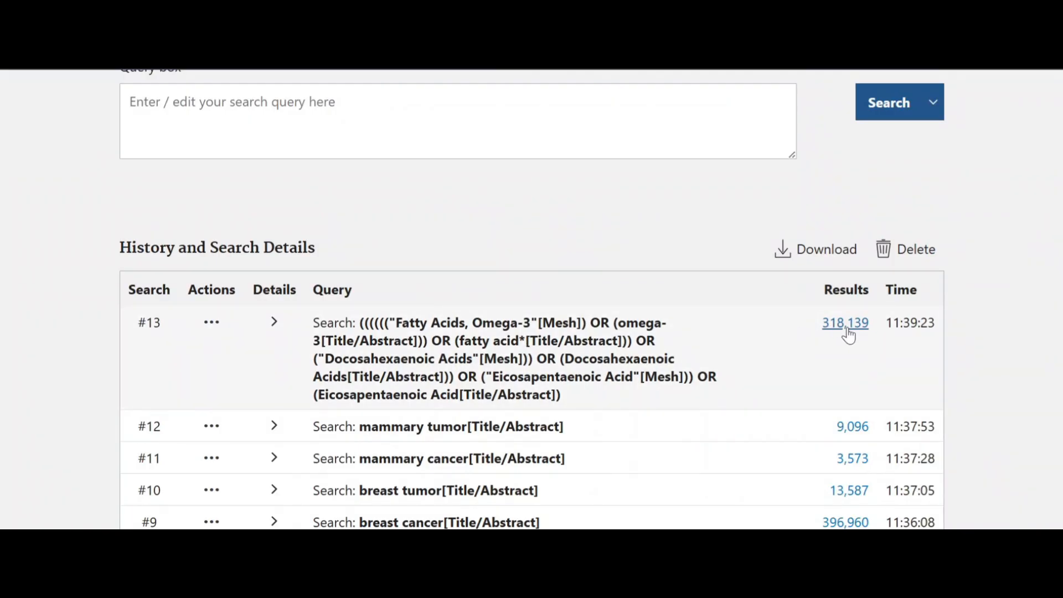
scroll(855, 344, down, 6)
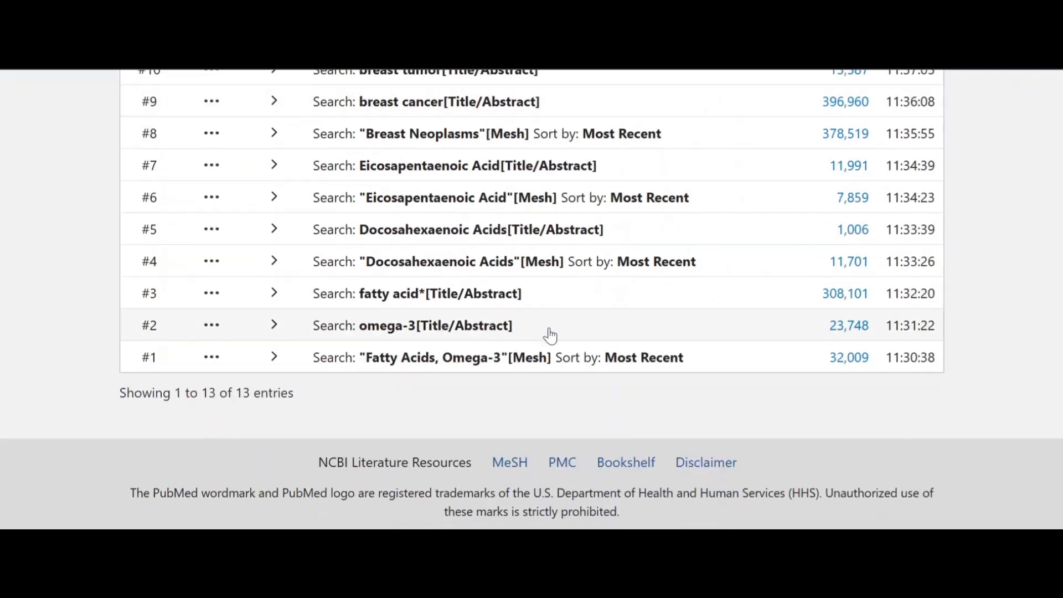
scroll(548, 334, up, 5)
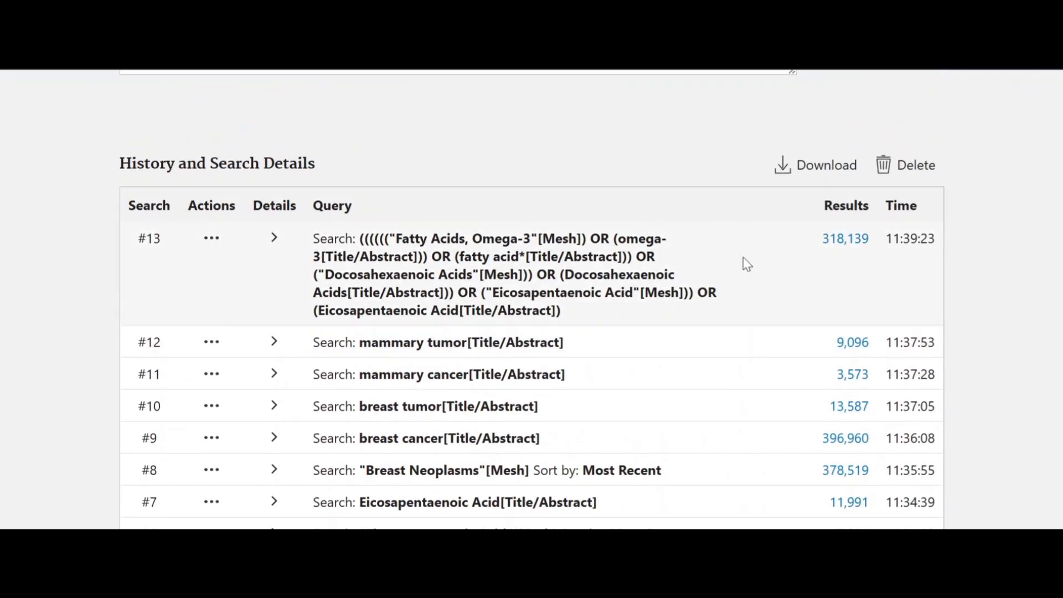
scroll(655, 231, up, 3)
scroll(420, 285, down, 6)
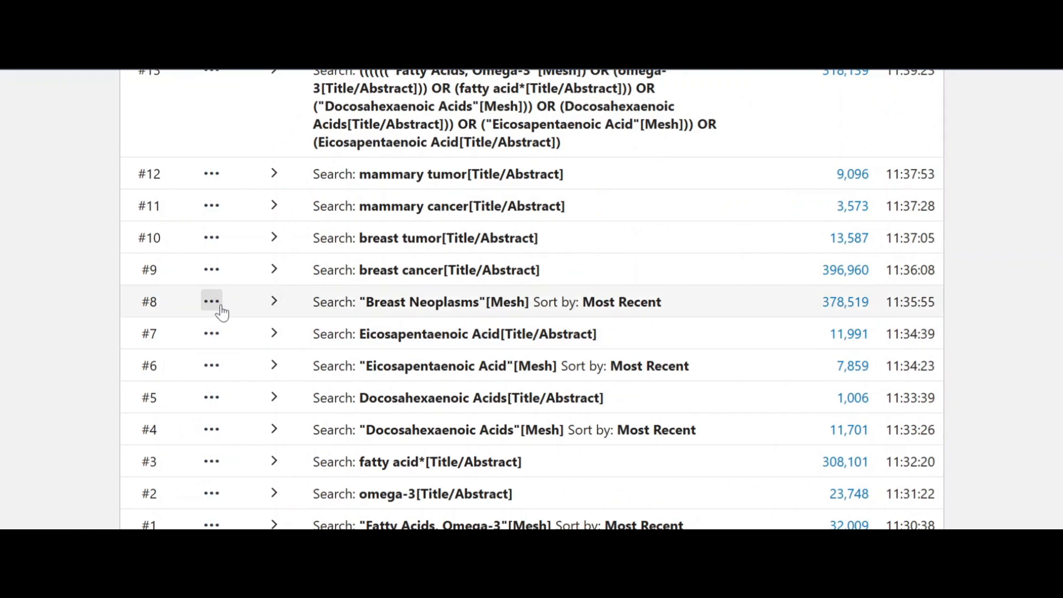
click(212, 301)
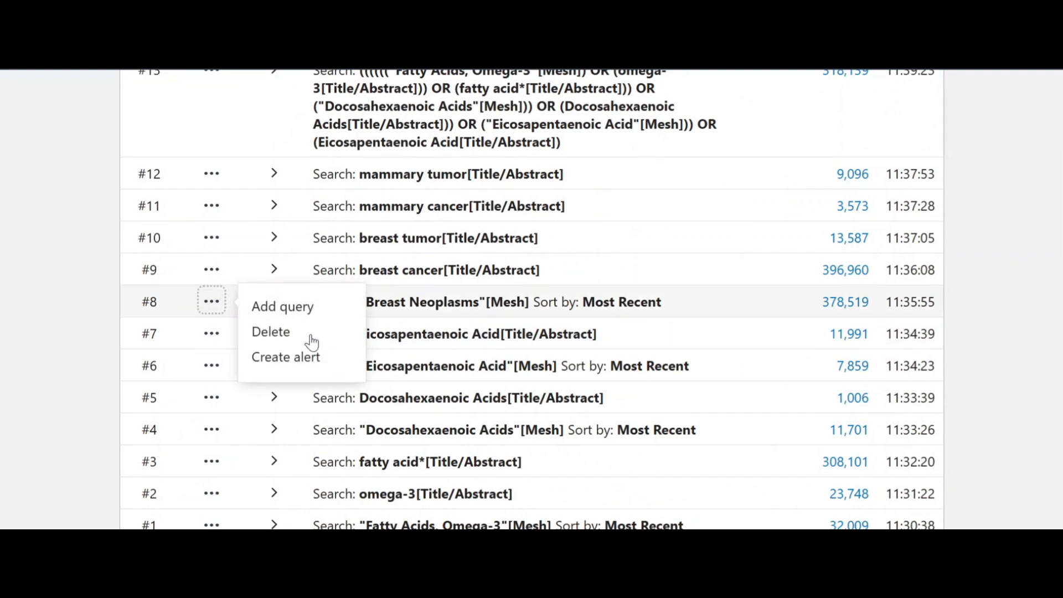
click(296, 308)
Add the breast cancer and breast tumor Title/Abstract searches from the history to the query with OR
scroll(382, 299, down, 5)
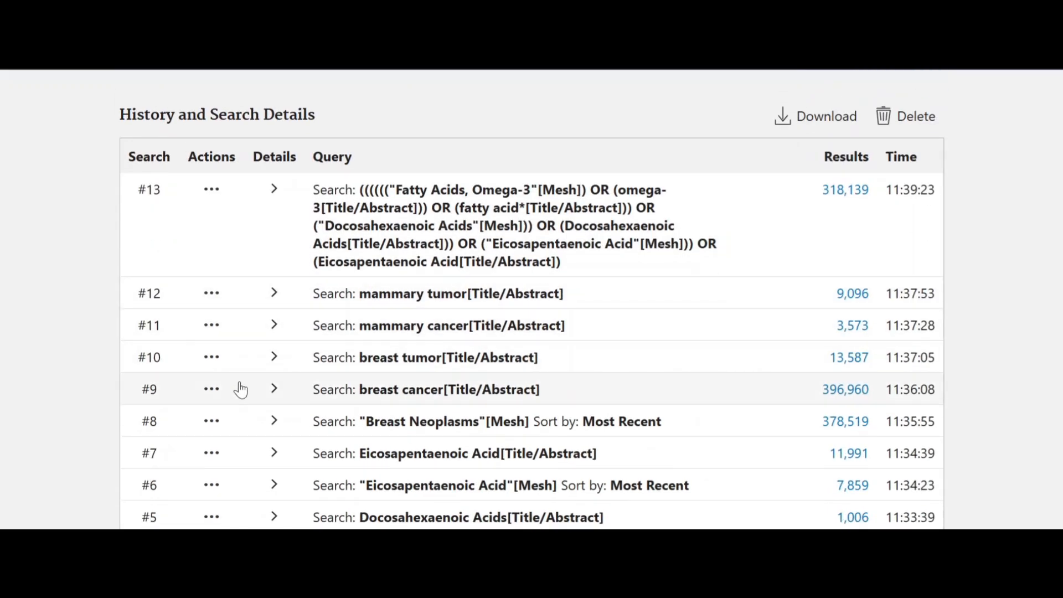
click(211, 389)
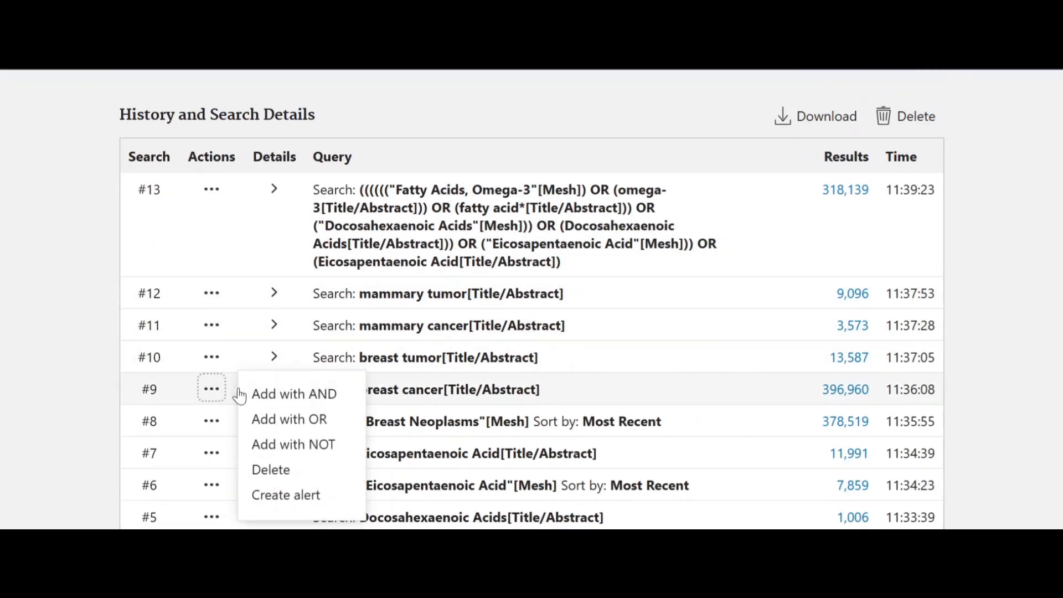
click(323, 426)
scroll(294, 404, down, 5)
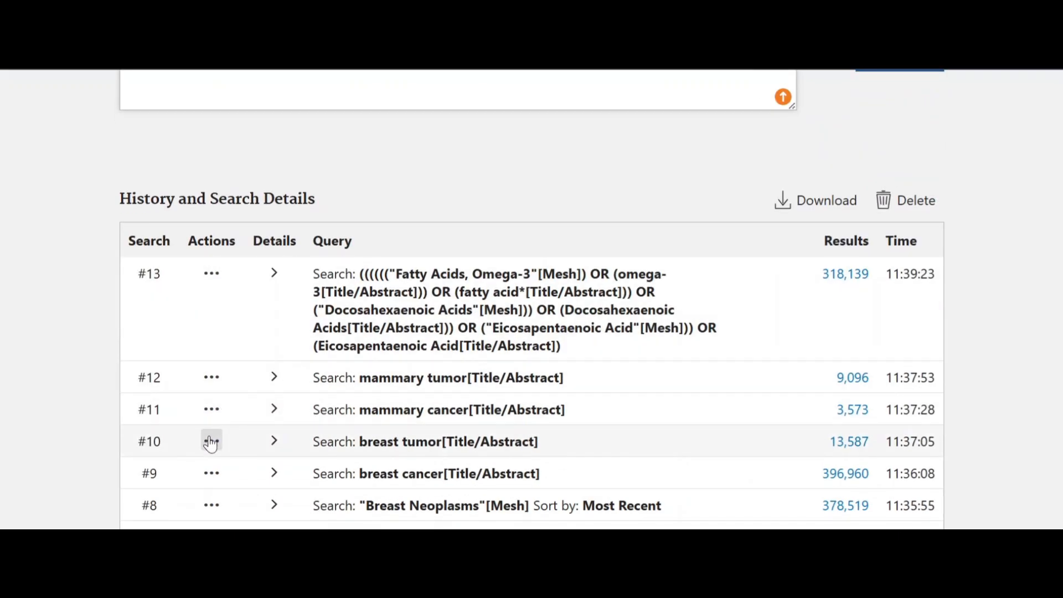
click(211, 442)
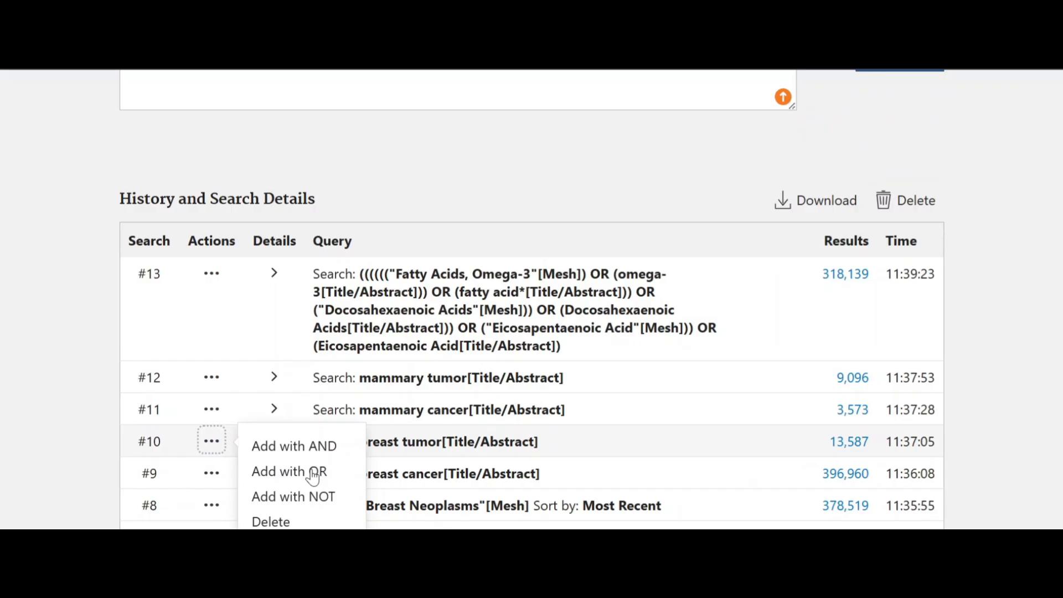
click(314, 472)
Add the mammary cancer and mammary tumor Title/Abstract searches from the history to the query with OR
scroll(249, 422, down, 5)
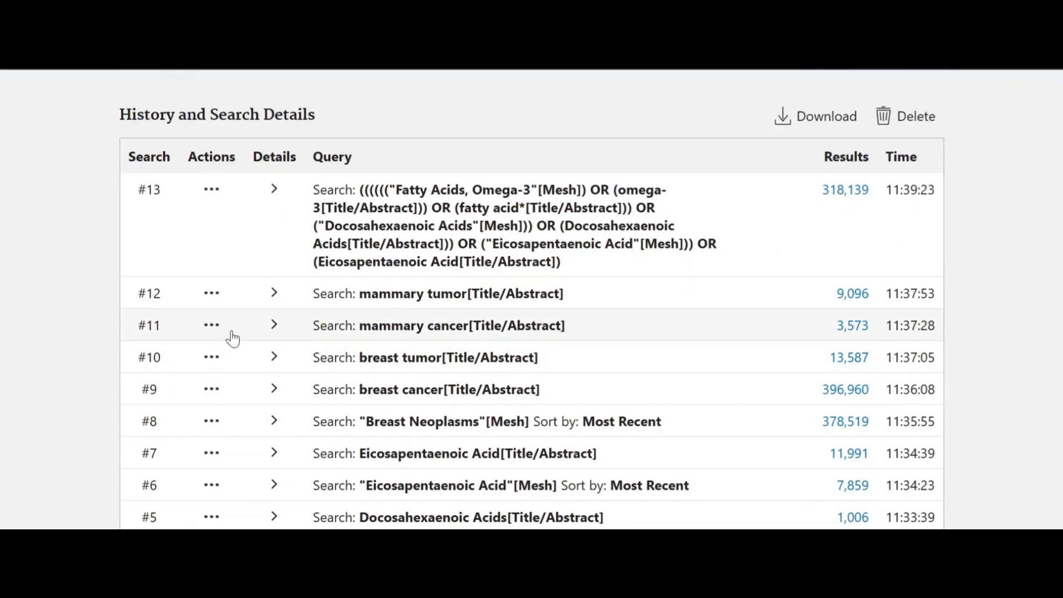
click(216, 332)
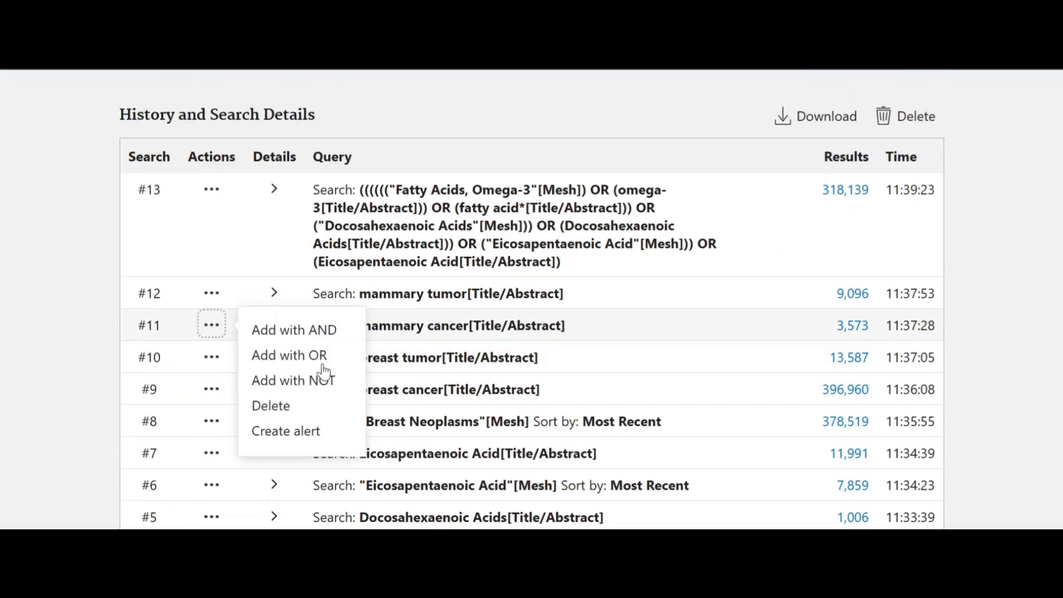
click(317, 354)
scroll(244, 332, down, 2)
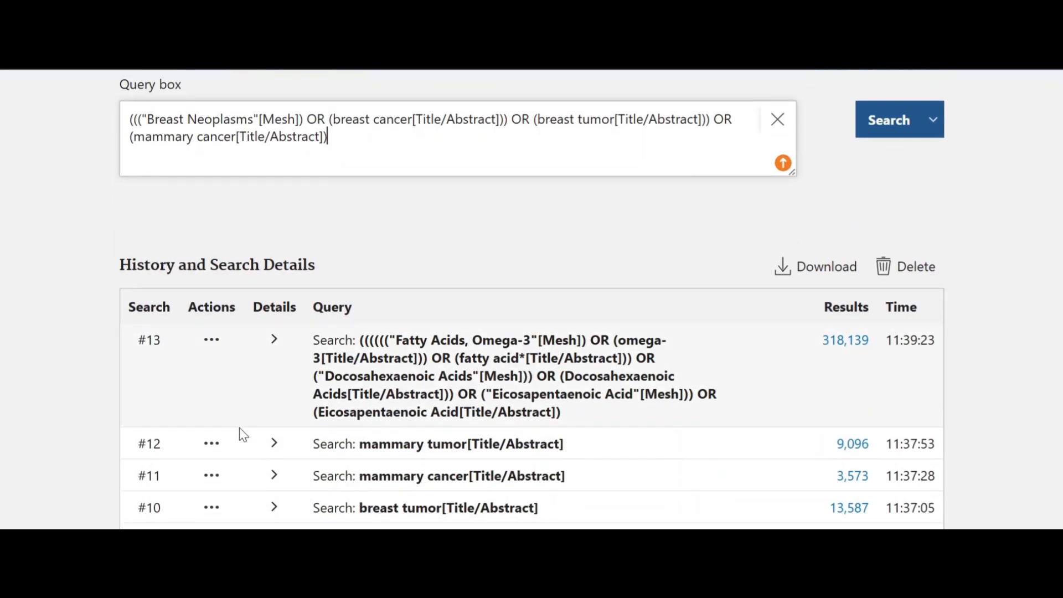
click(211, 443)
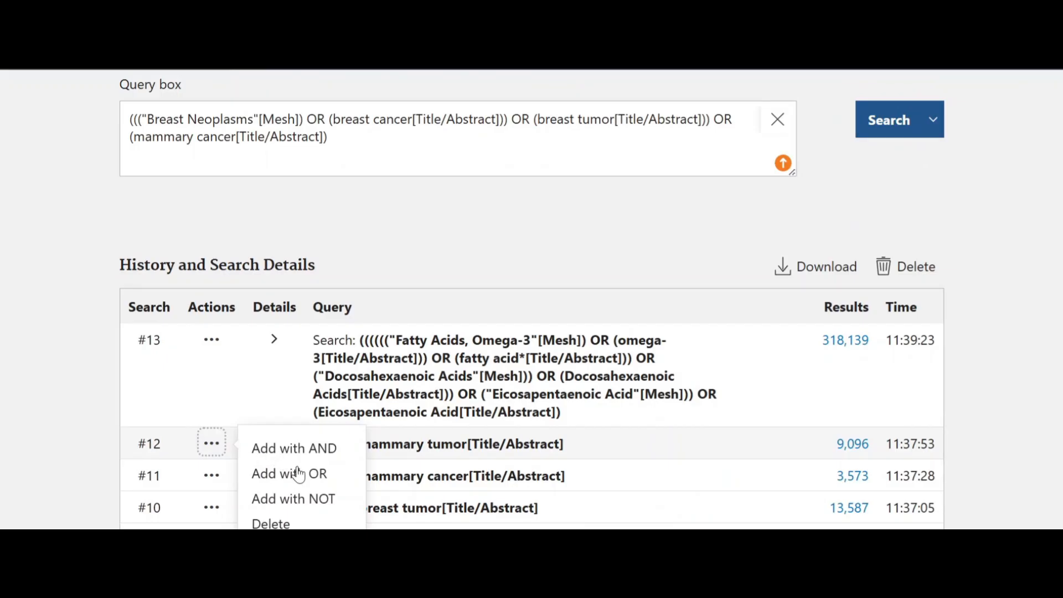
click(315, 474)
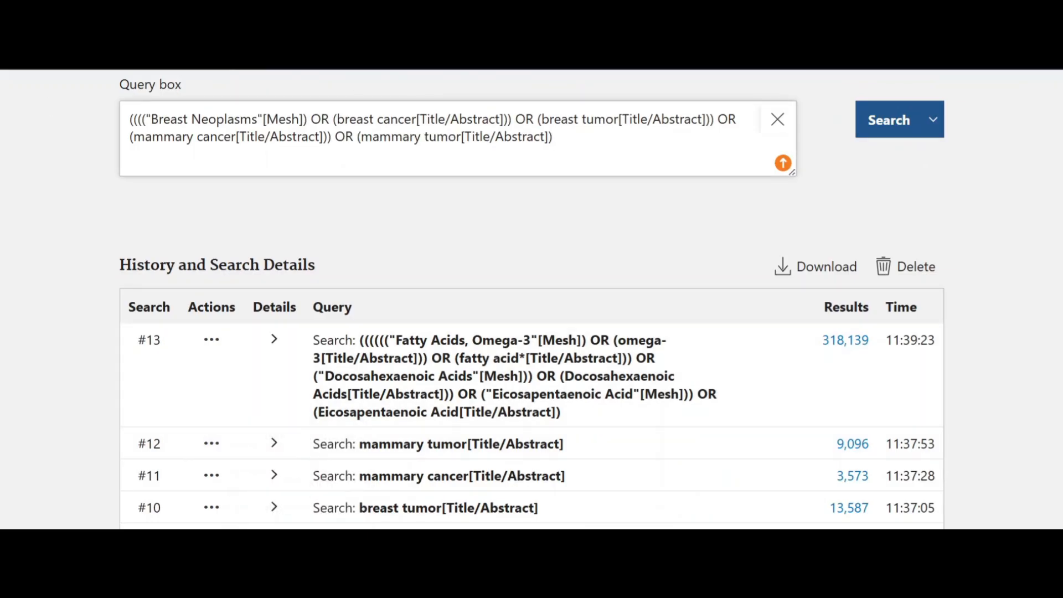
Run the combined breast cancer OR query and return to the advanced search history
click(866, 123)
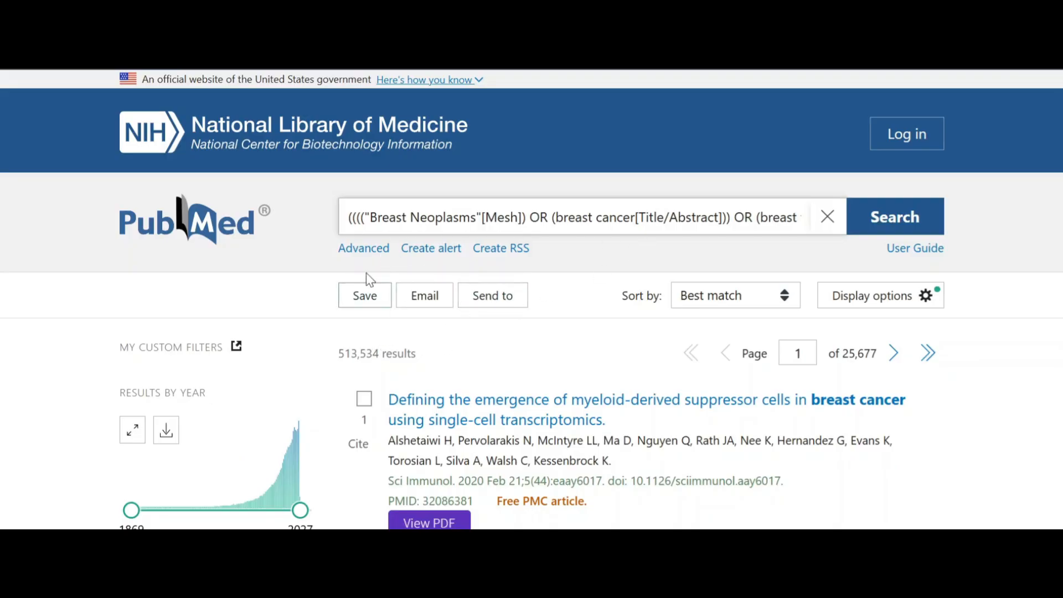
click(368, 252)
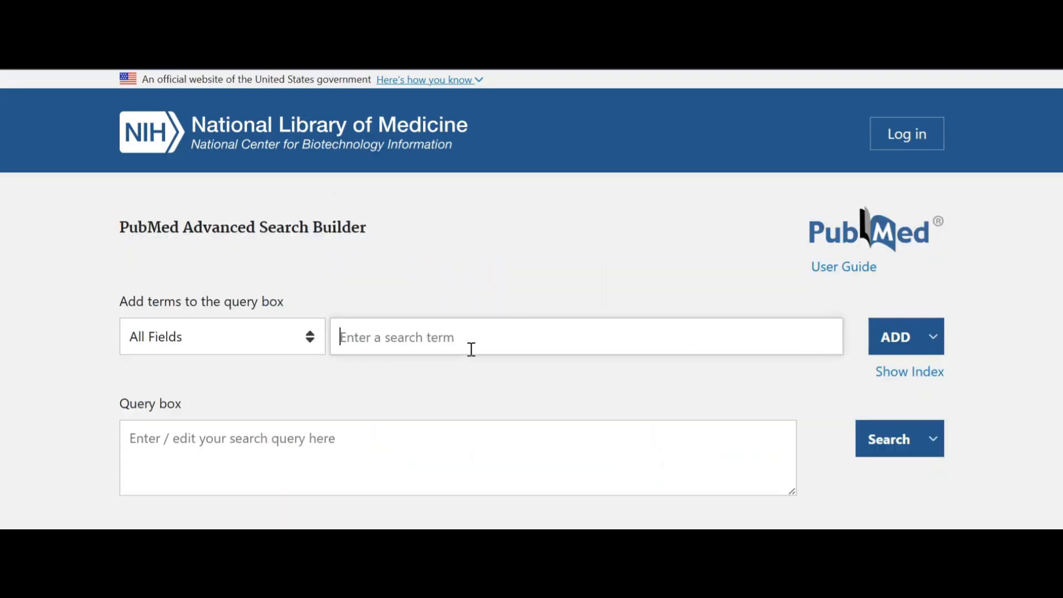
scroll(470, 349, down, 8)
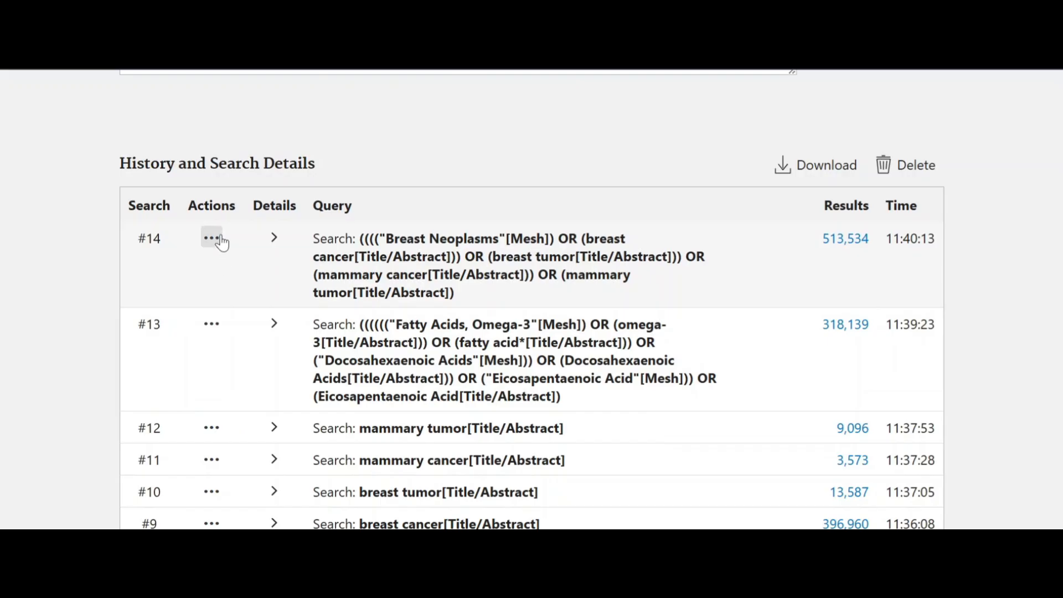
click(220, 241)
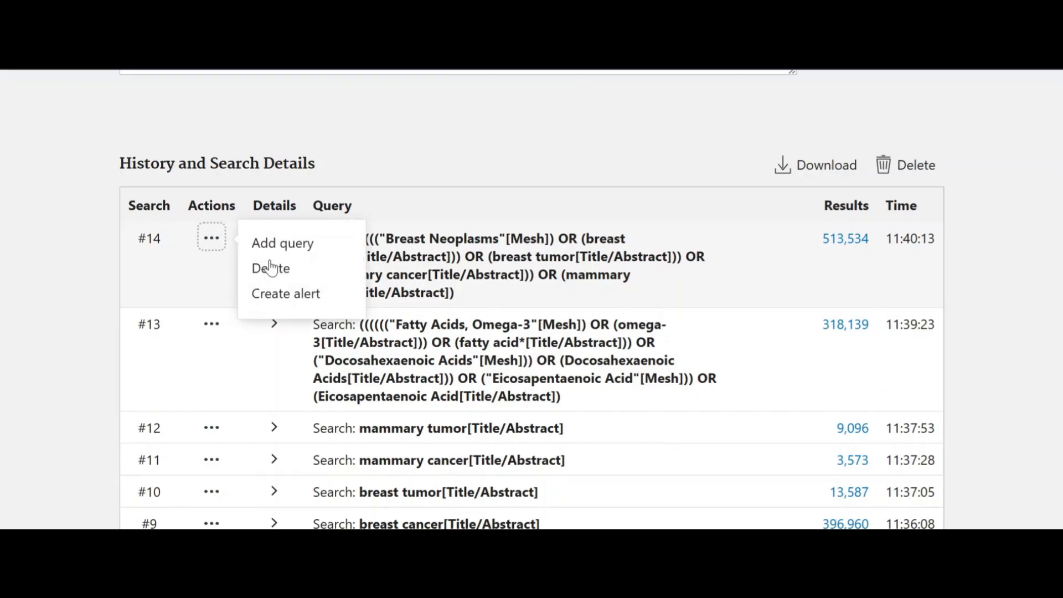
click(413, 166)
scroll(414, 168, up, 4)
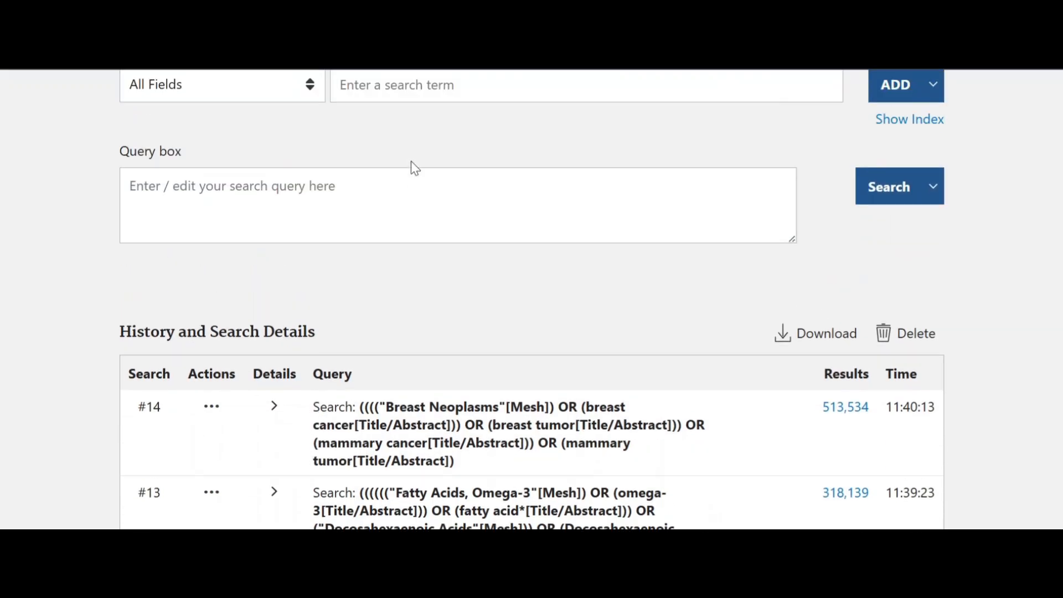
Combine the omega-3 fatty acids search #13 with the breast cancer search #14 using AND and run the search
scroll(411, 162, down, 3)
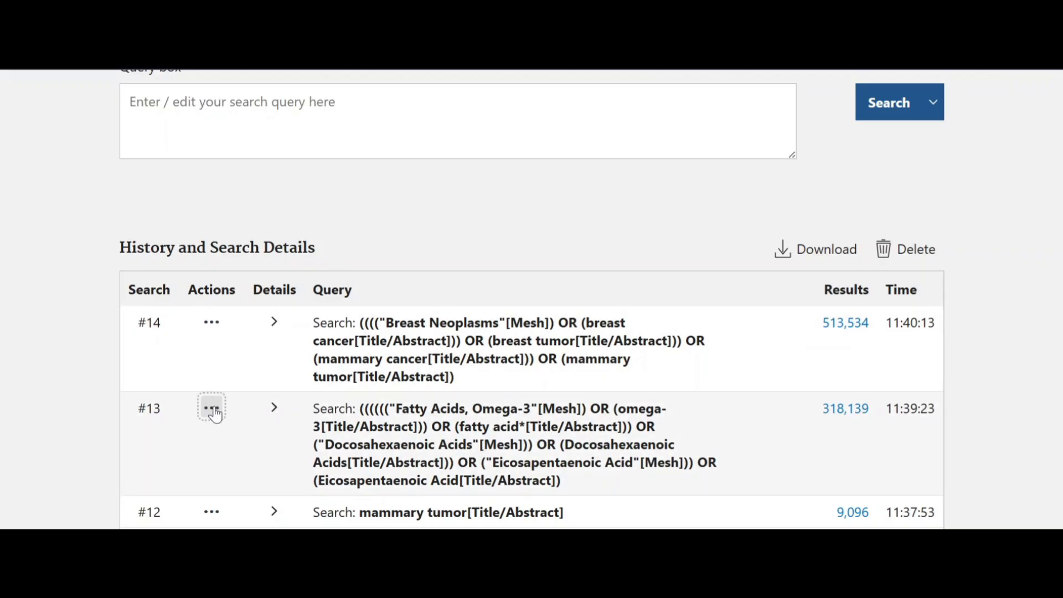
click(221, 411)
click(263, 413)
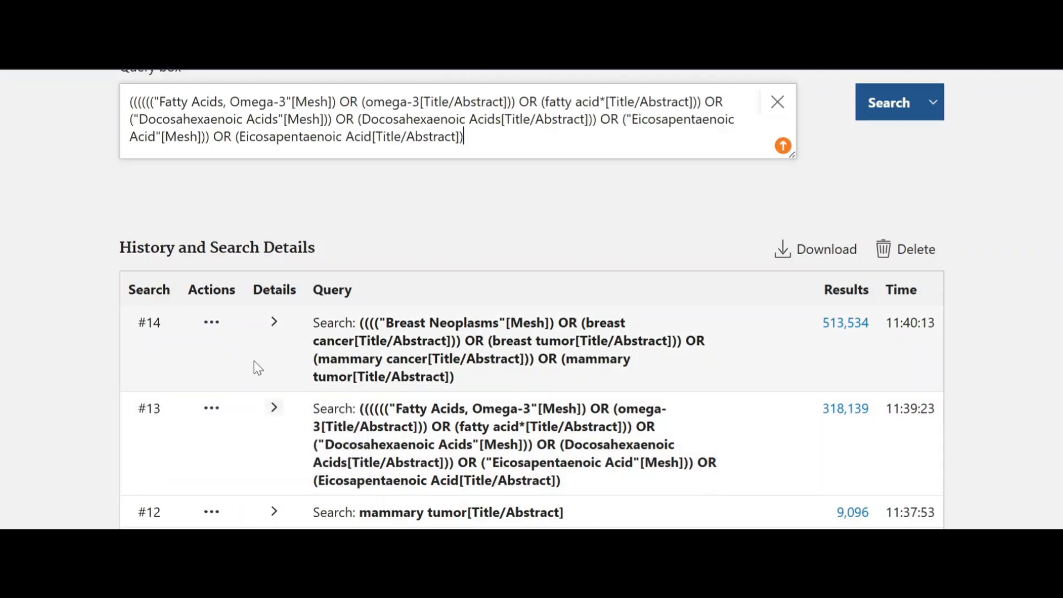
click(213, 325)
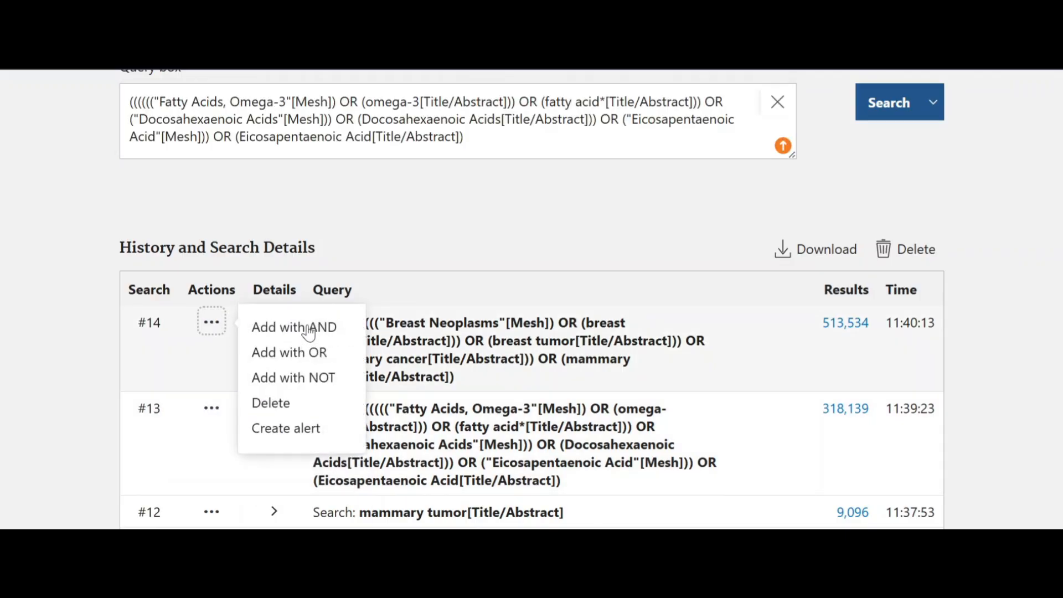
click(288, 328)
scroll(498, 180, up, 2)
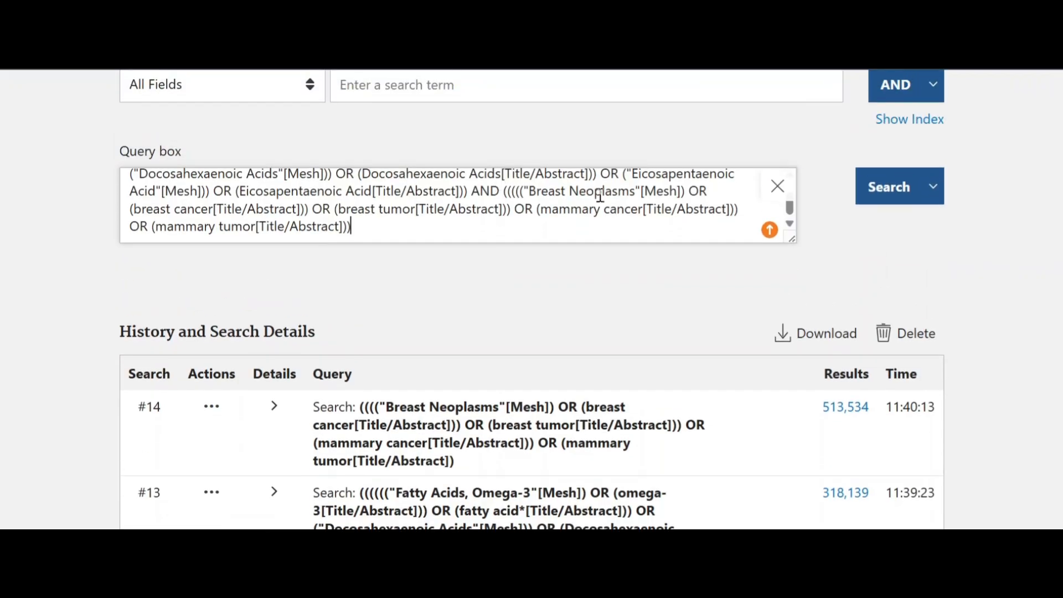
click(864, 182)
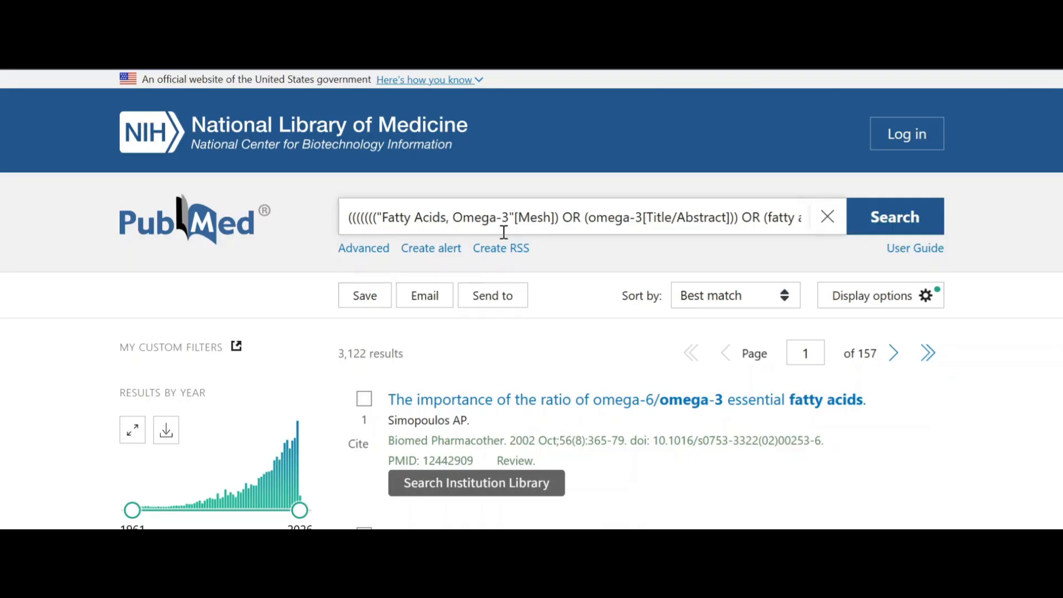
Open the advanced search history and review the combined omega-3 and breast cancer search entries
click(365, 250)
scroll(375, 271, down, 7)
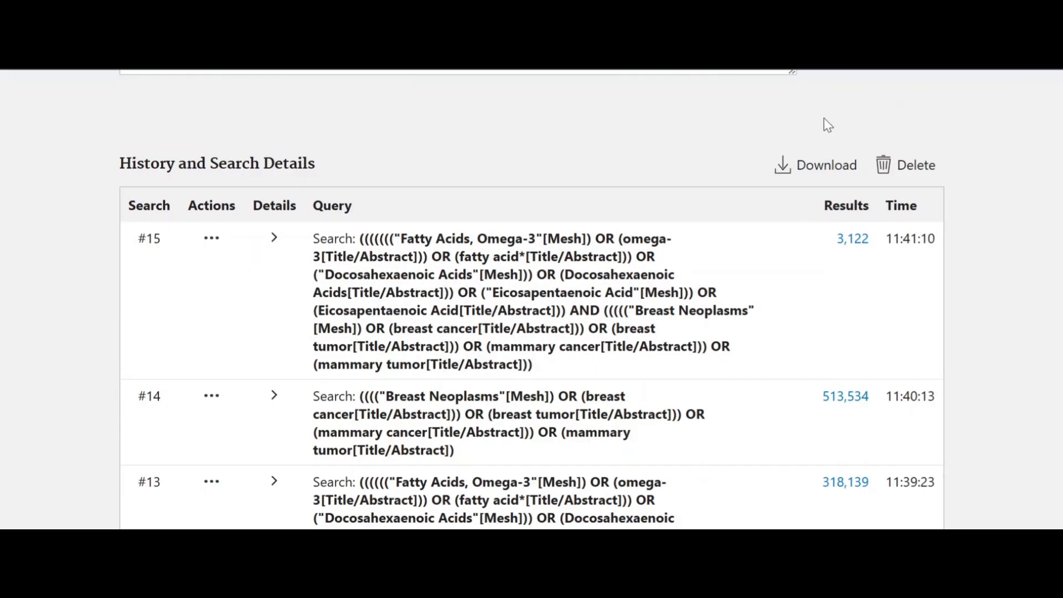
scroll(714, 358, down, 2)
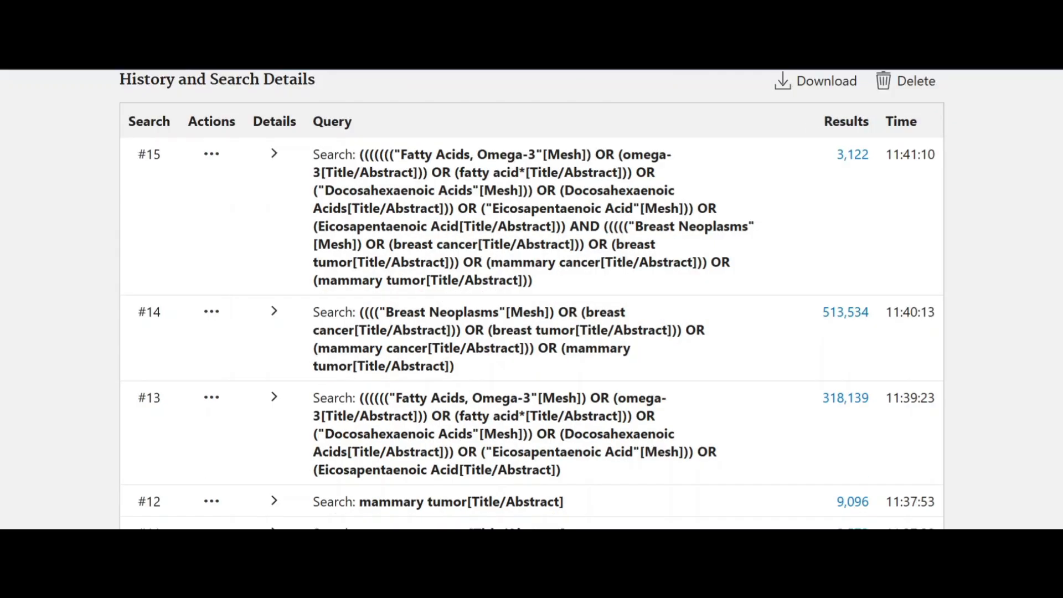